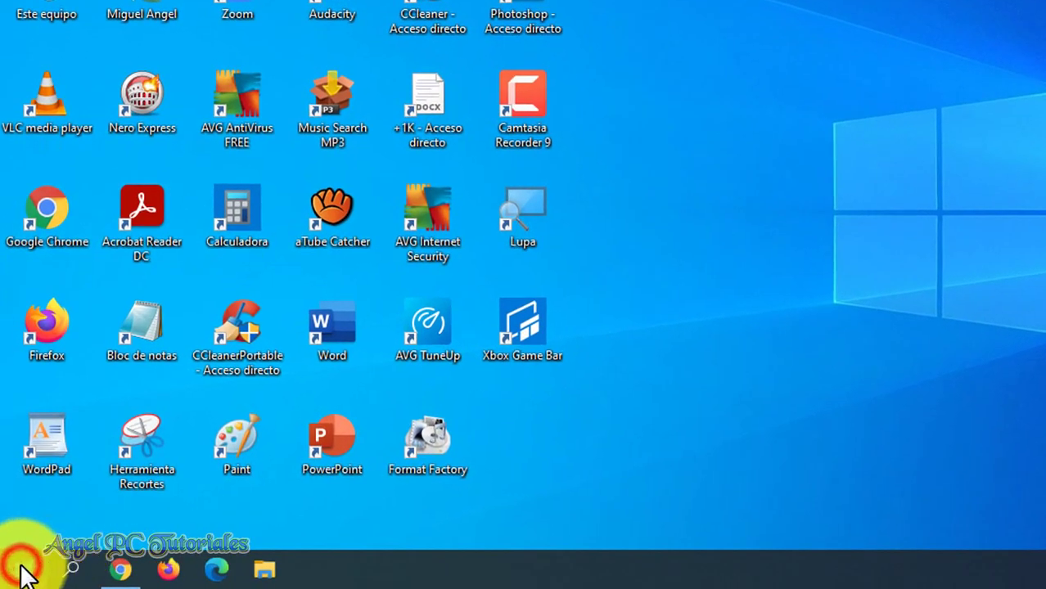
Uninstall the Office app from its tile in the Start menu and confirm the removal.
click(23, 571)
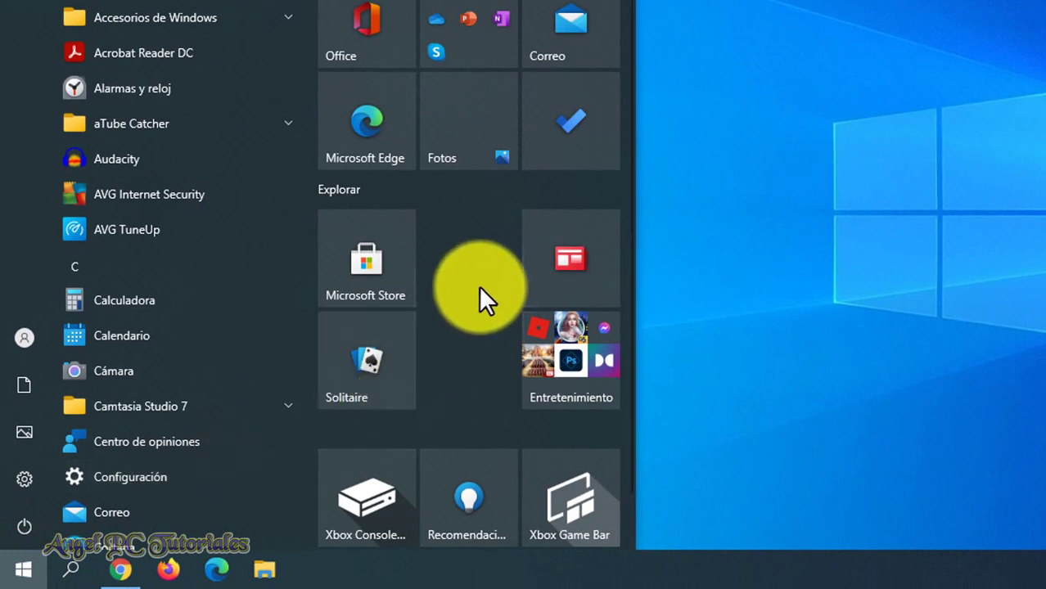
mouse_move(471, 423)
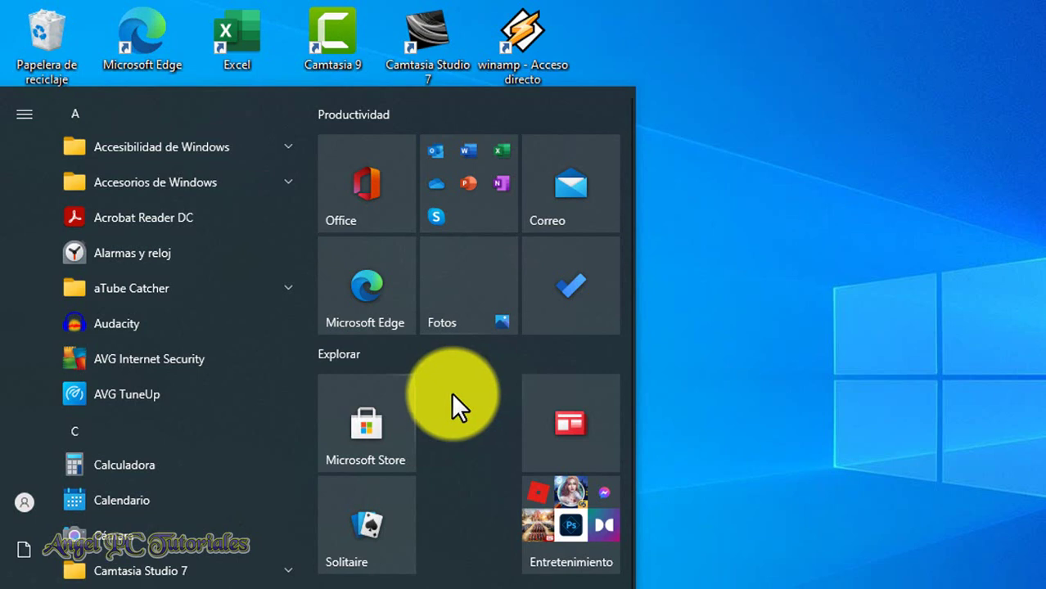
right_click(373, 204)
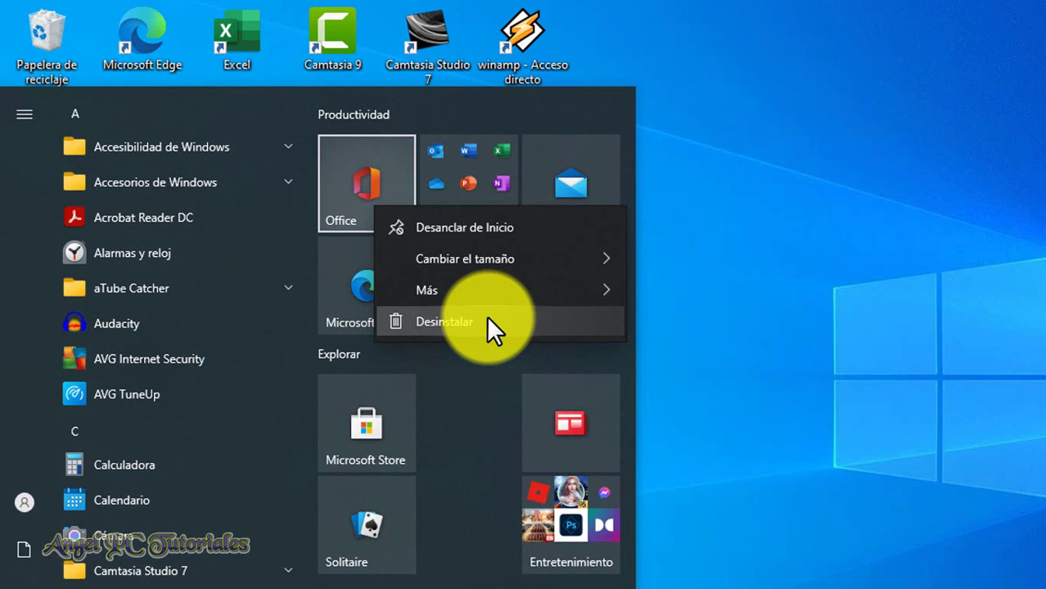
click(487, 320)
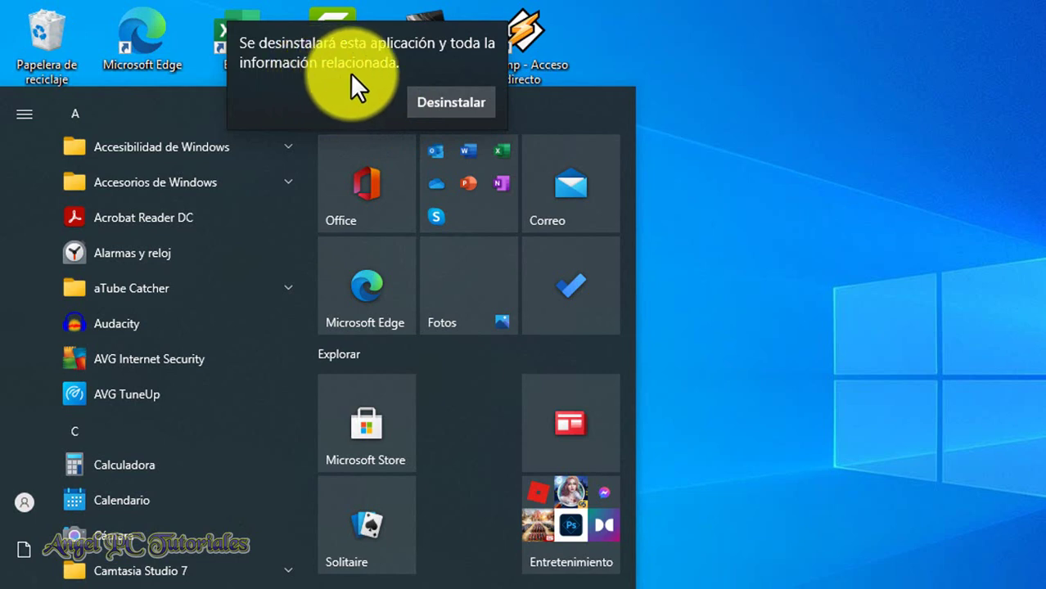
click(442, 103)
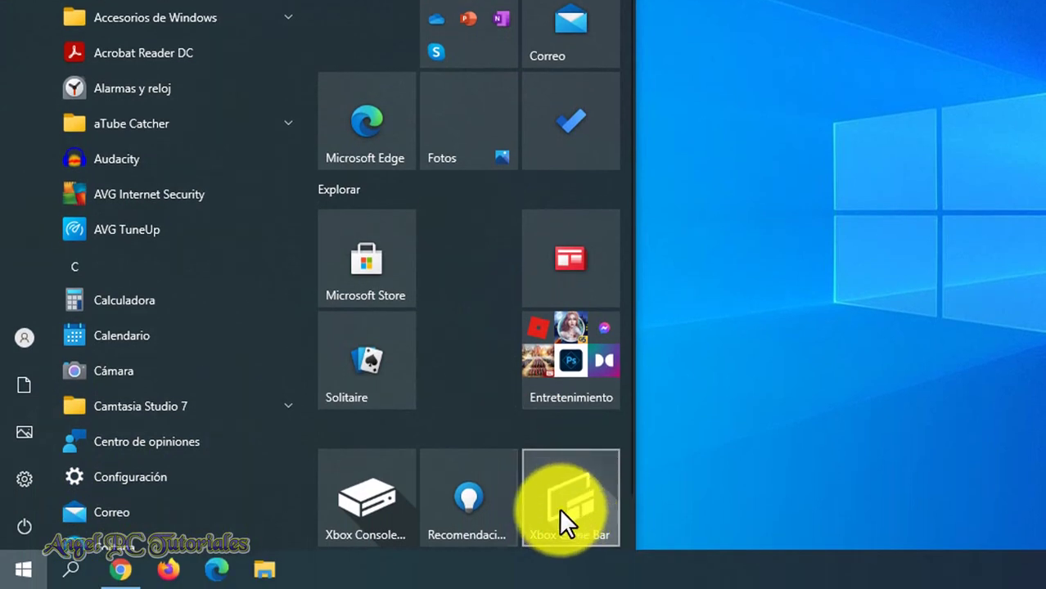
Check the Xbox Game Bar tile's additional options for an uninstall command, and close the Start menu.
right_click(557, 497)
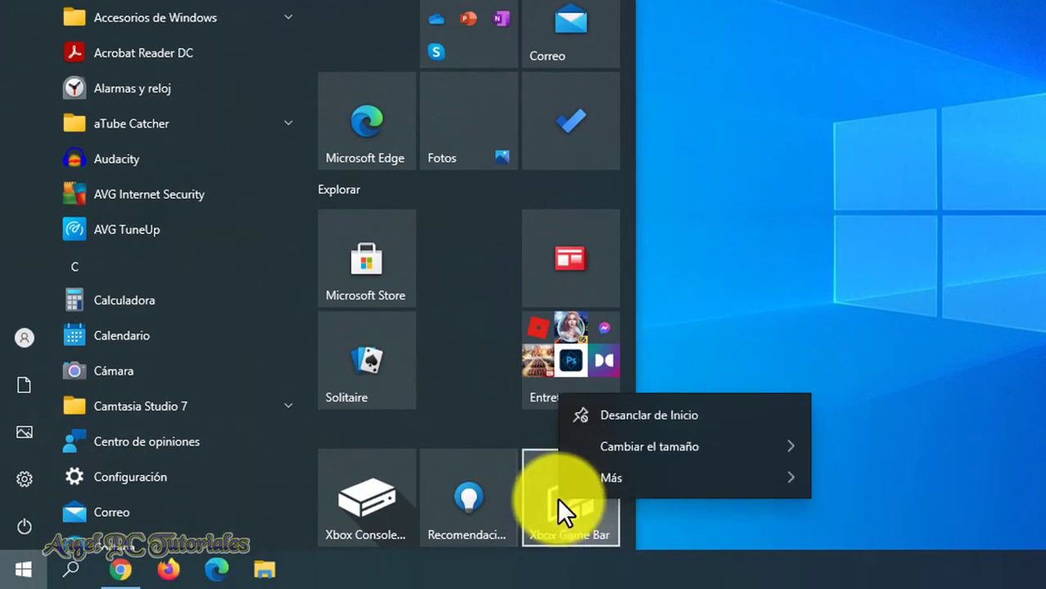
mouse_move(650, 471)
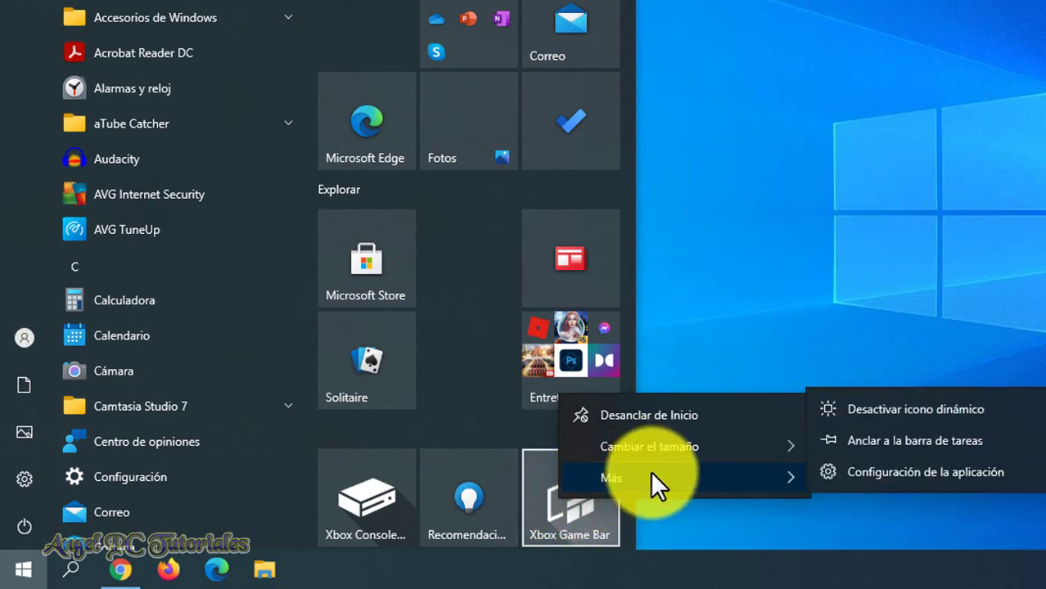
click(484, 414)
click(727, 349)
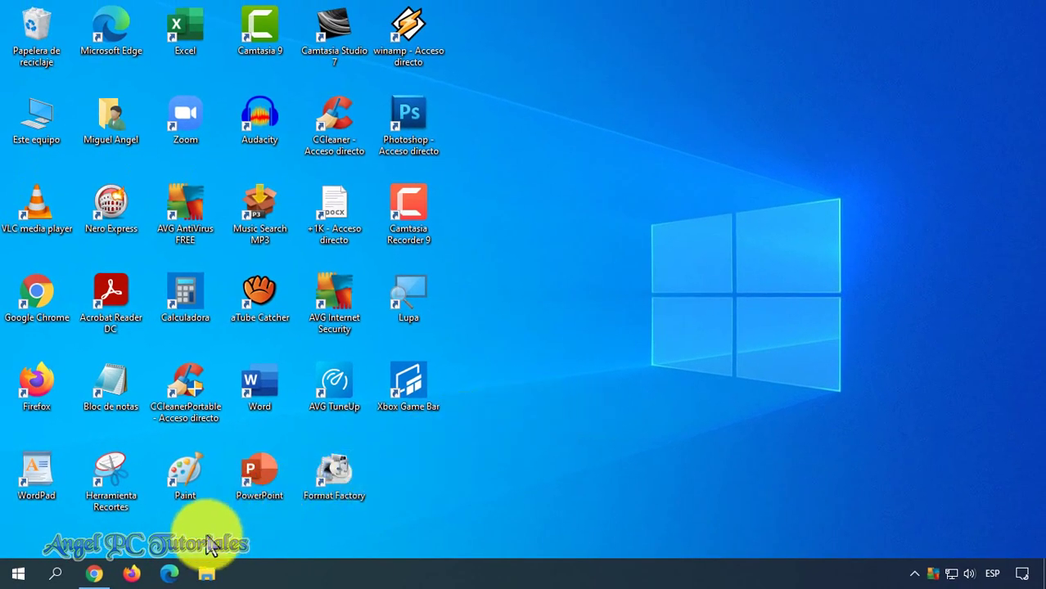
Open the Aplicaciones section of Windows Settings.
right_click(20, 575)
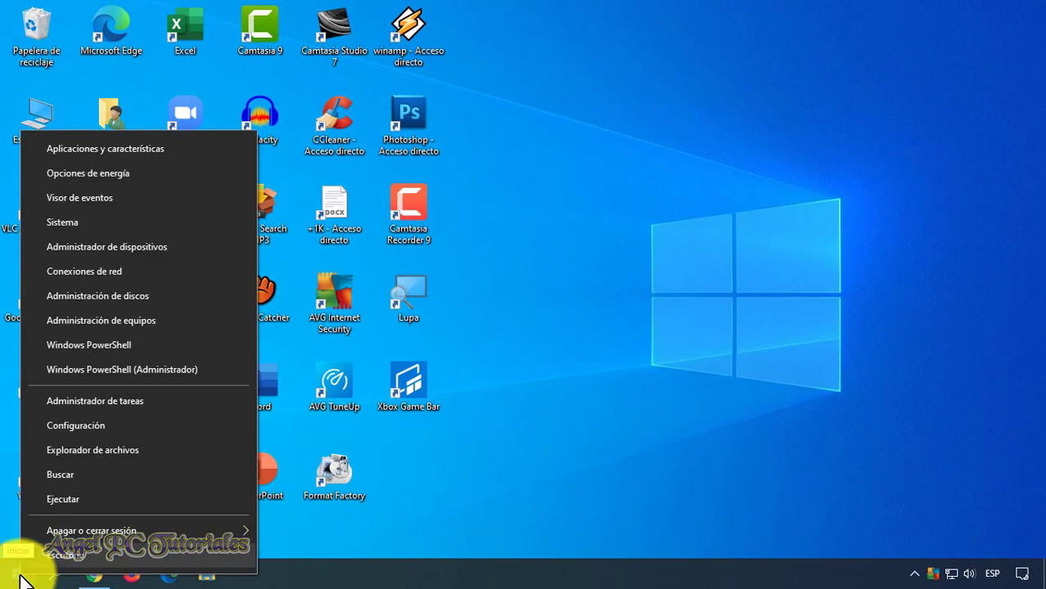
click(97, 425)
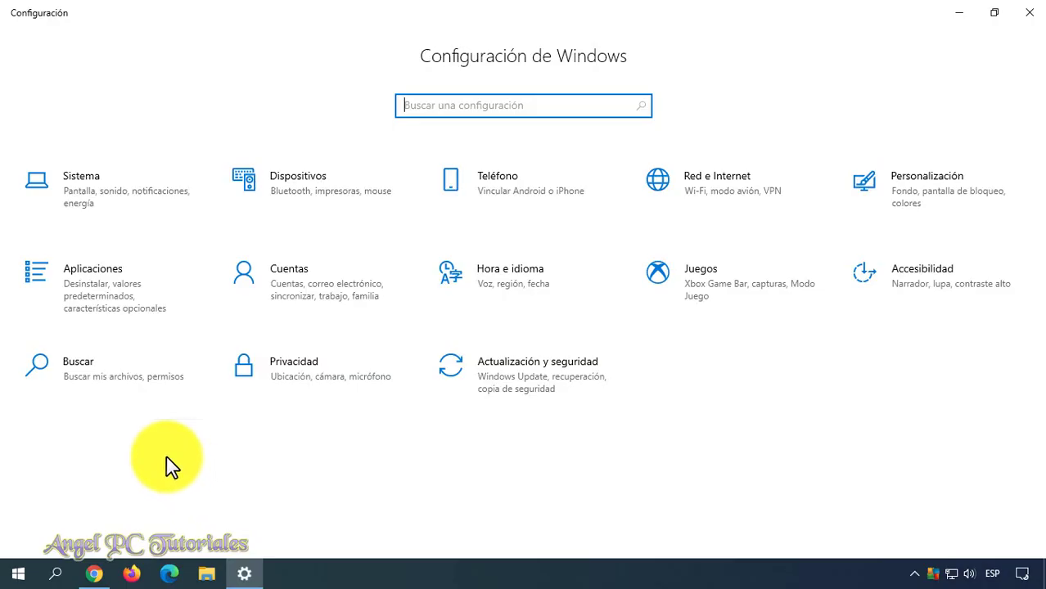
click(104, 303)
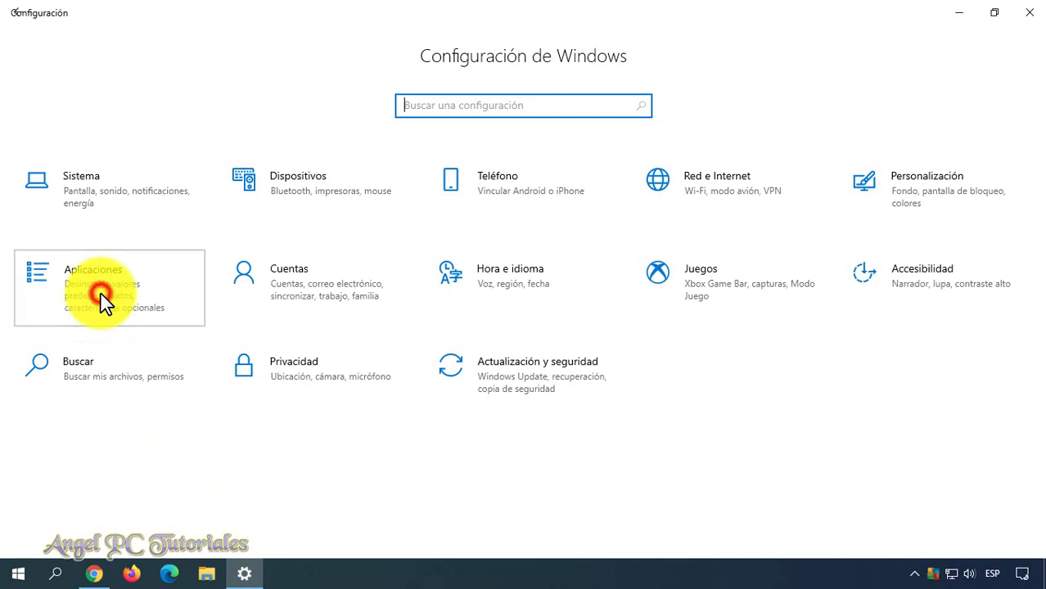
Check the uninstall options of Cámara and Cortana in the installed applications list.
scroll(717, 356, down, 2)
scroll(717, 358, down, 4)
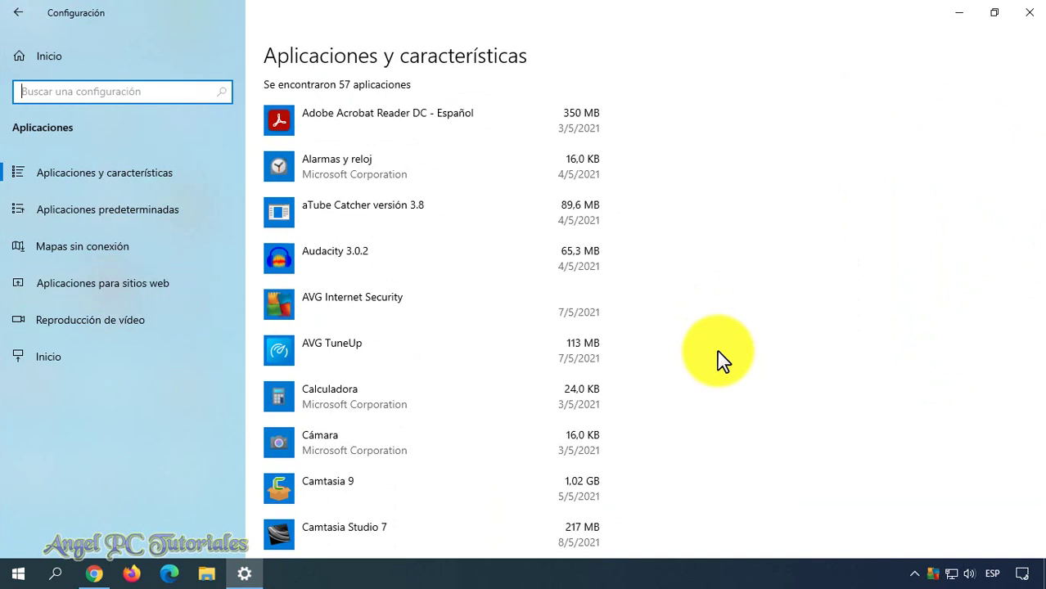
scroll(719, 360, down, 2)
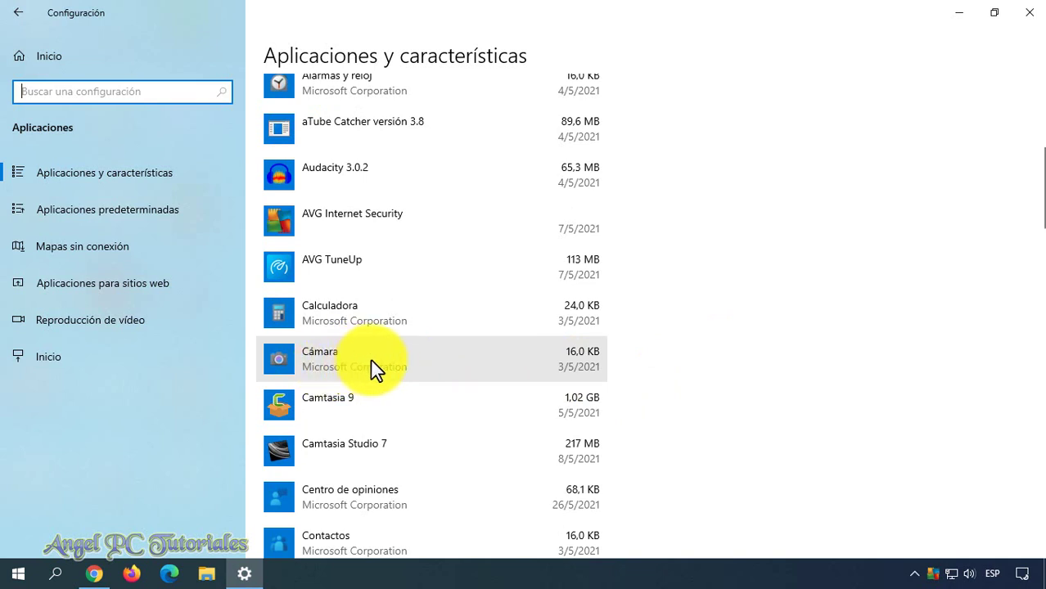
click(416, 372)
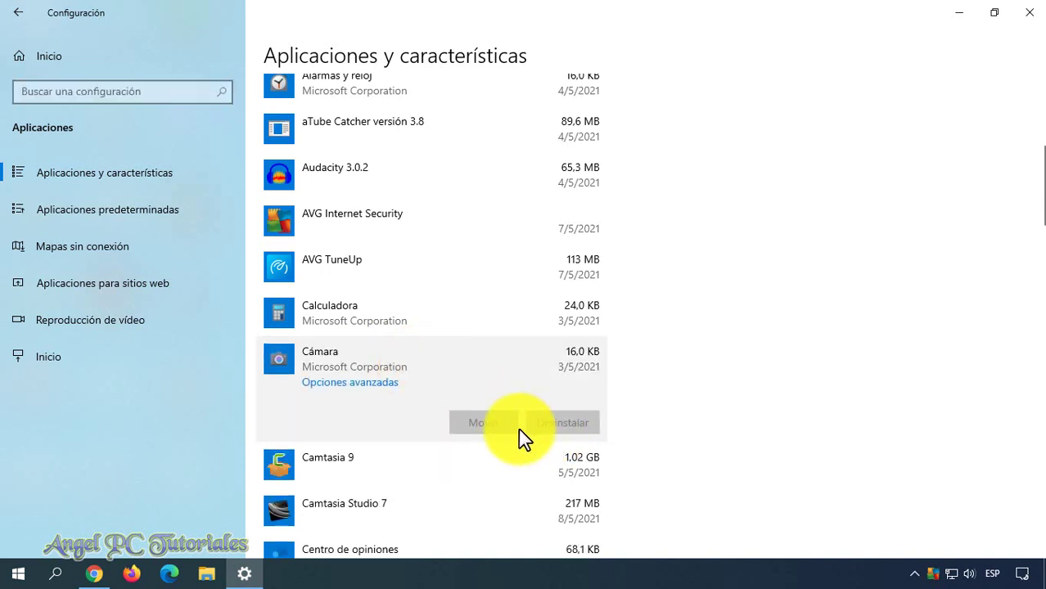
scroll(734, 371, down, 3)
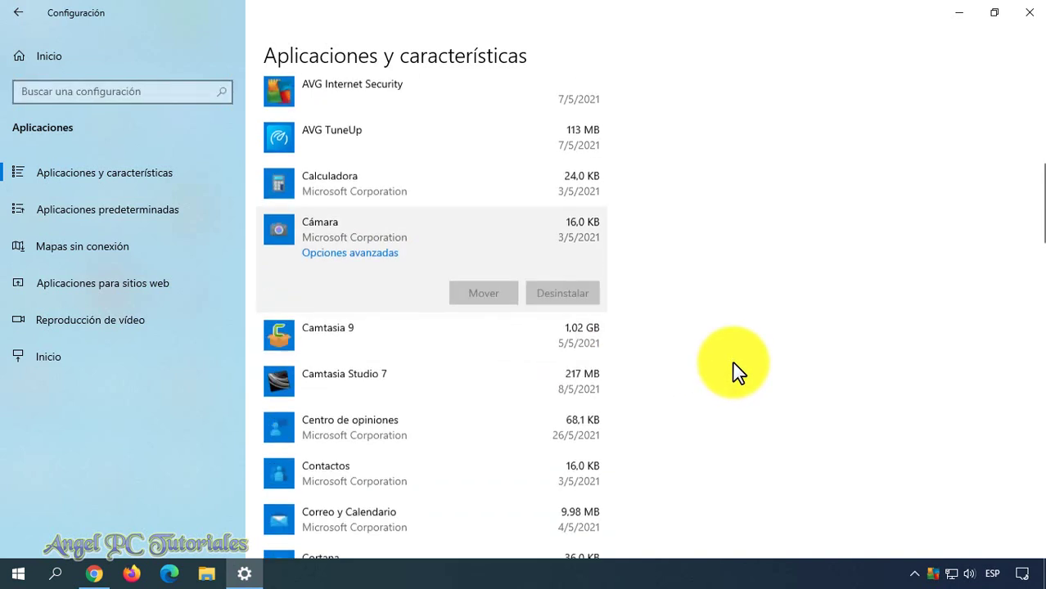
scroll(734, 371, down, 5)
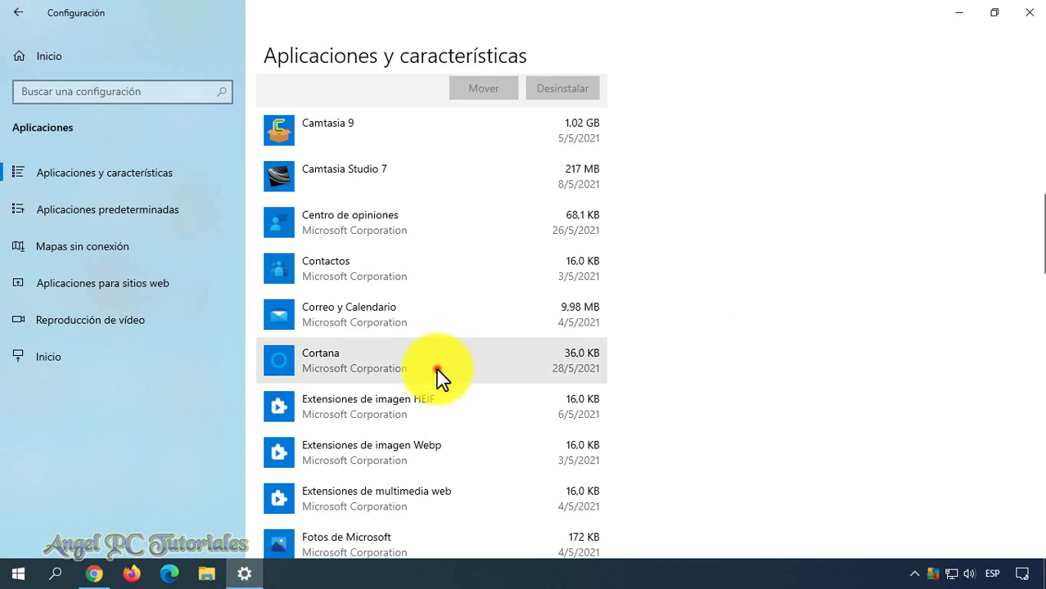
click(436, 368)
Check the uninstall options of Groove Música and Xbox Game Bar in the installed applications list.
scroll(723, 389, down, 6)
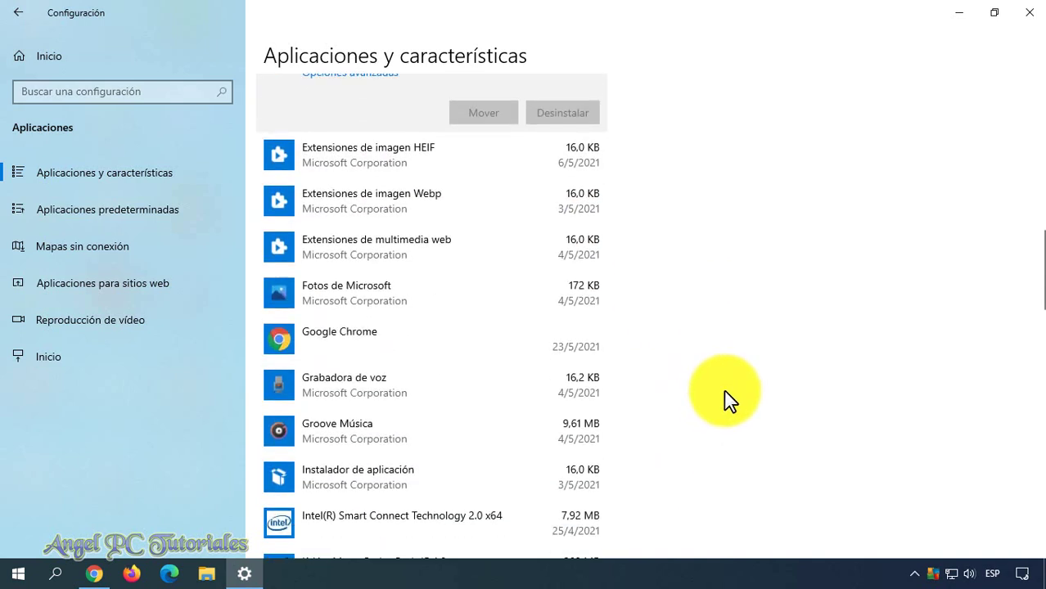
scroll(723, 393, down, 4)
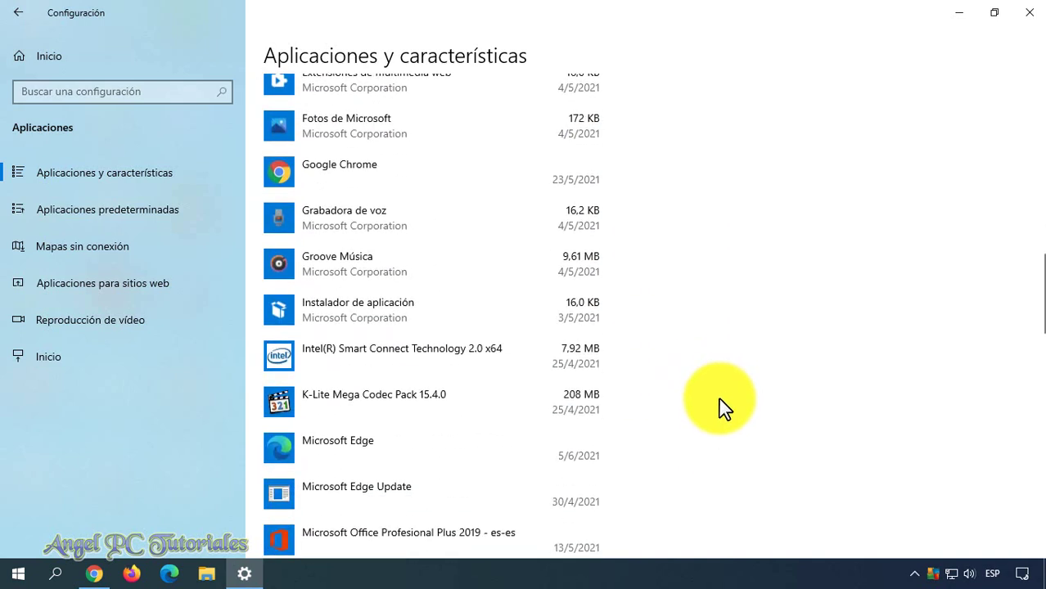
click(418, 277)
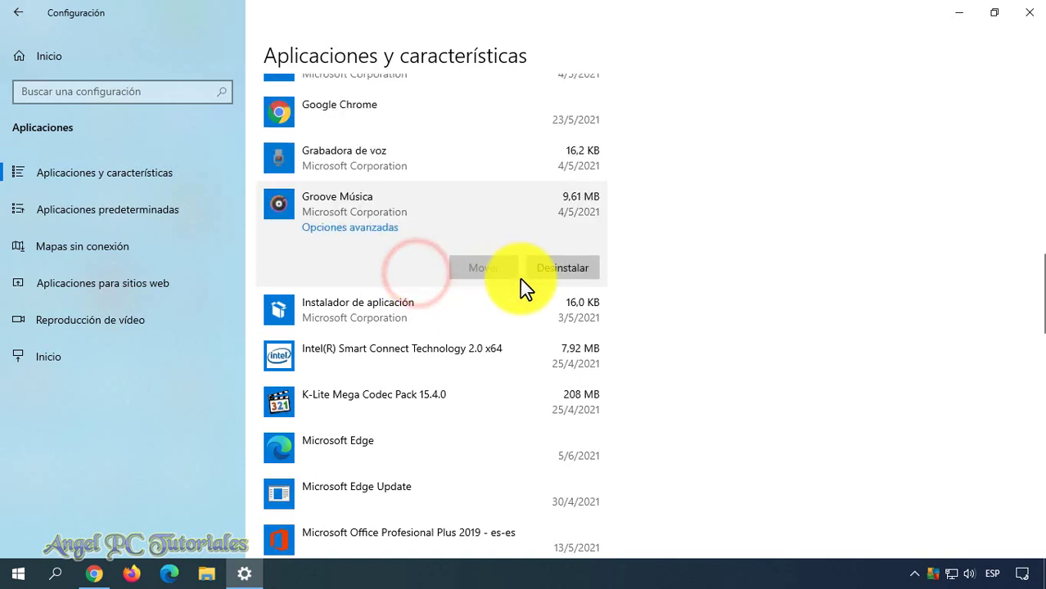
click(724, 344)
scroll(731, 368, down, 15)
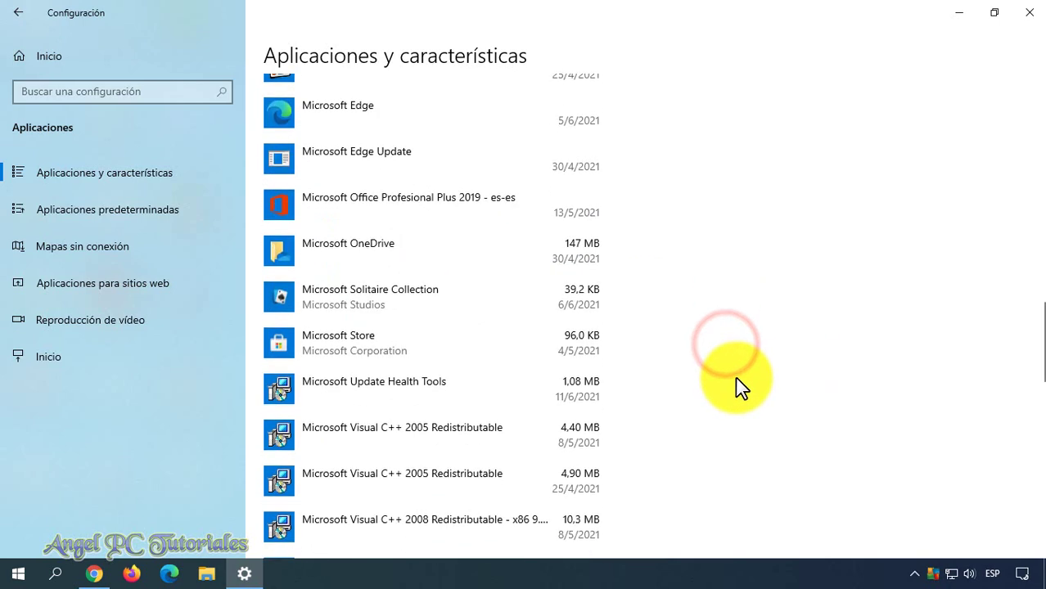
scroll(735, 379, down, 10)
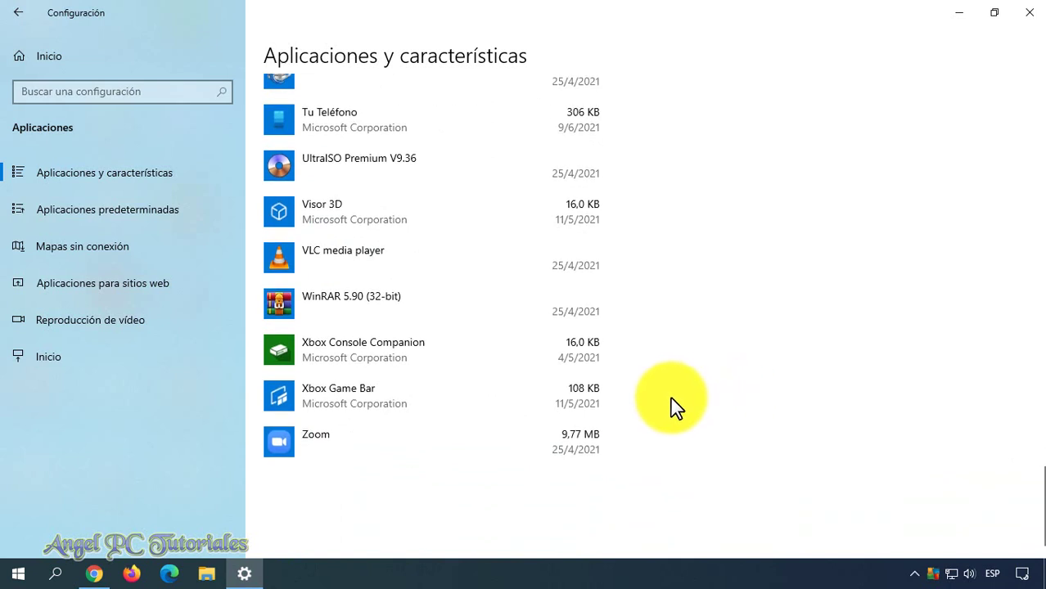
click(400, 398)
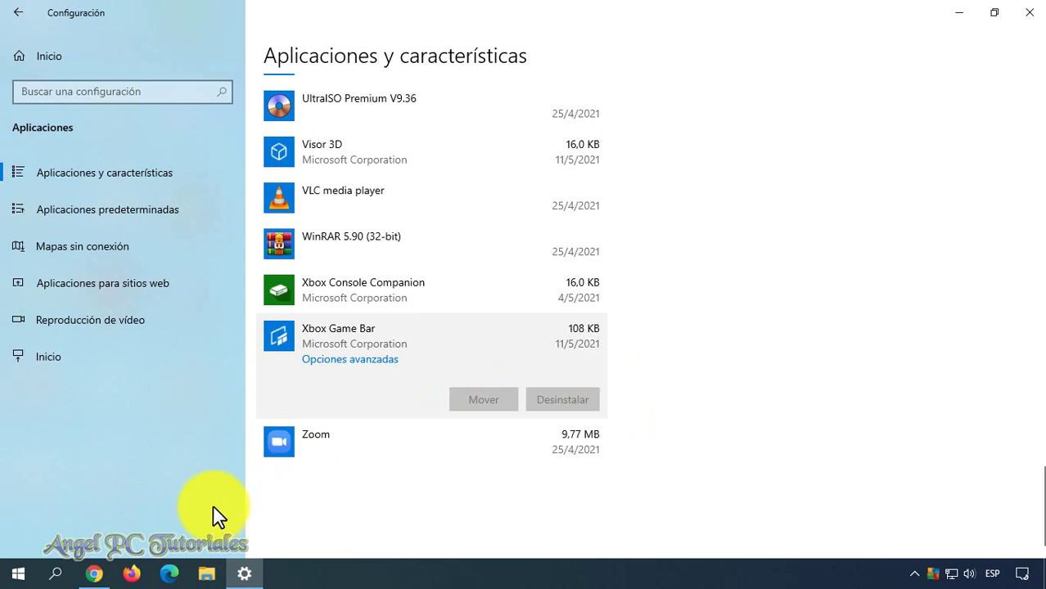
Switch to Chrome and download Safe Method.zip from the MEGA link in the video description, accepting the site's cookies.
click(104, 577)
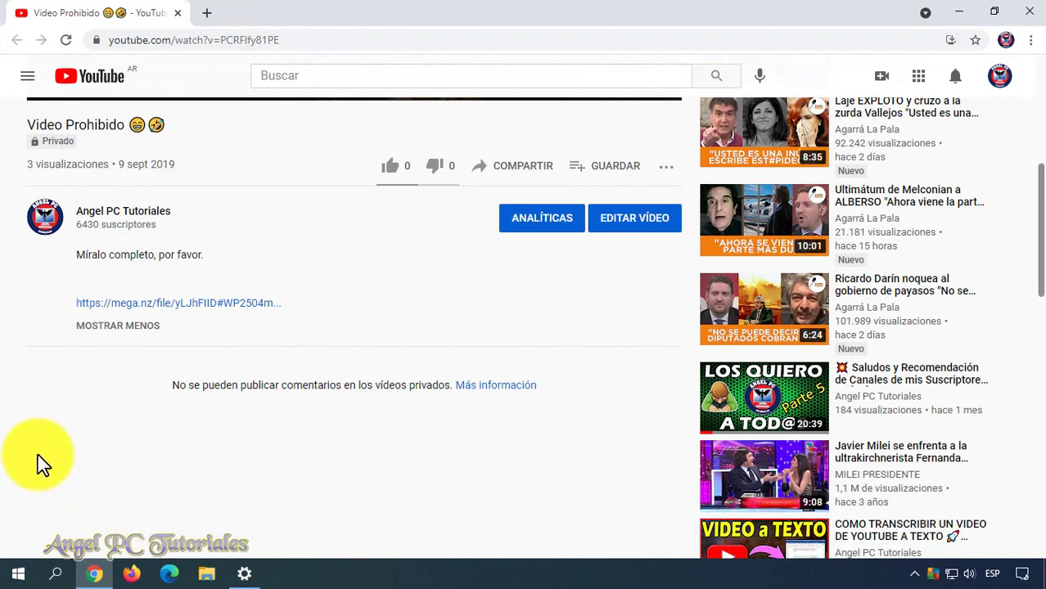
click(159, 309)
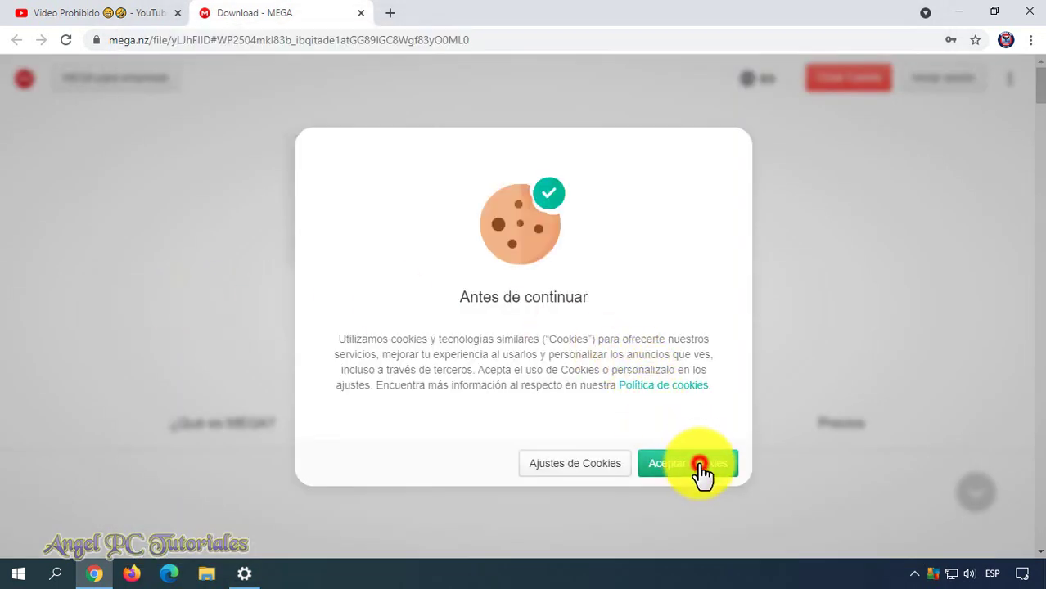
click(688, 451)
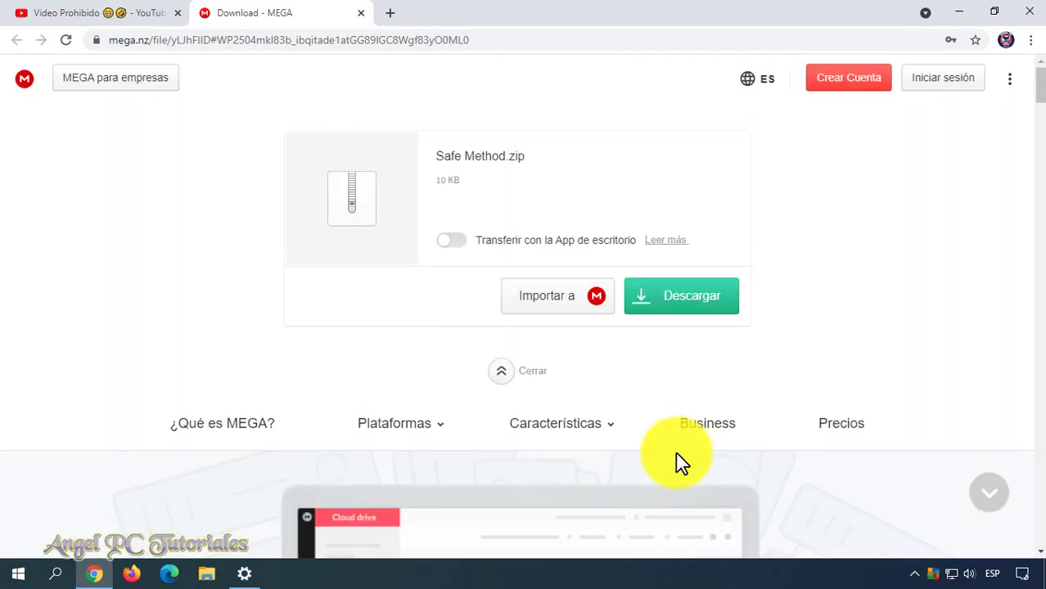
click(701, 313)
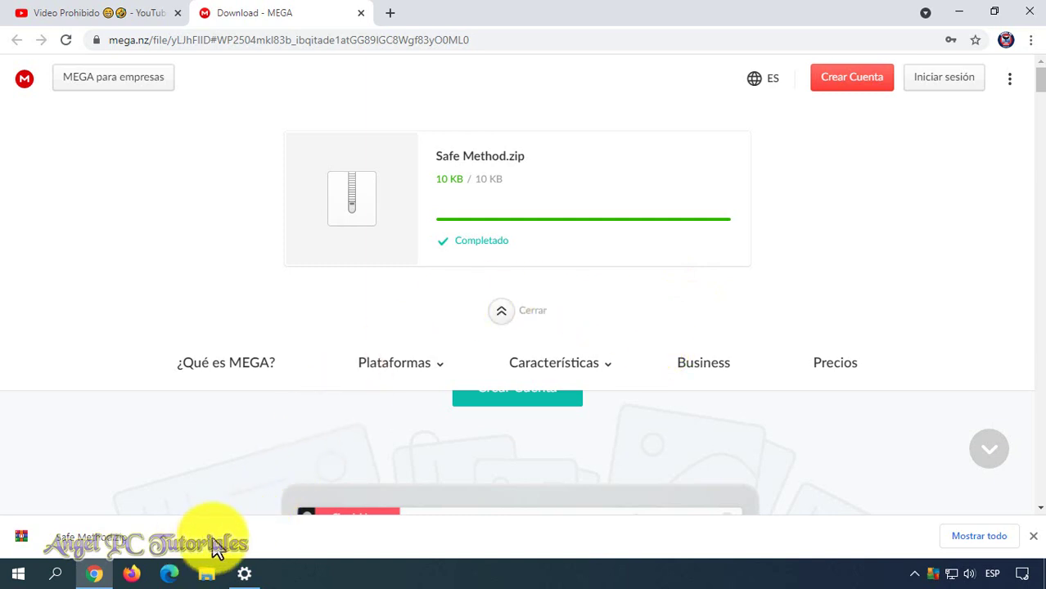
Show the downloaded Safe Method archive in its folder, extract it there and open the extracted Safe Method folder.
click(166, 545)
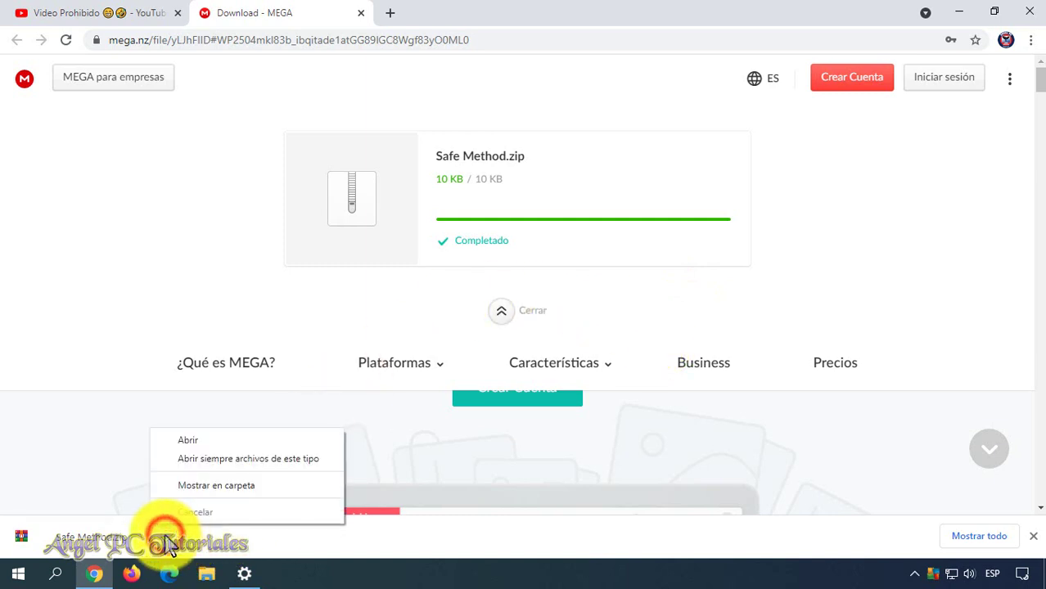
click(200, 486)
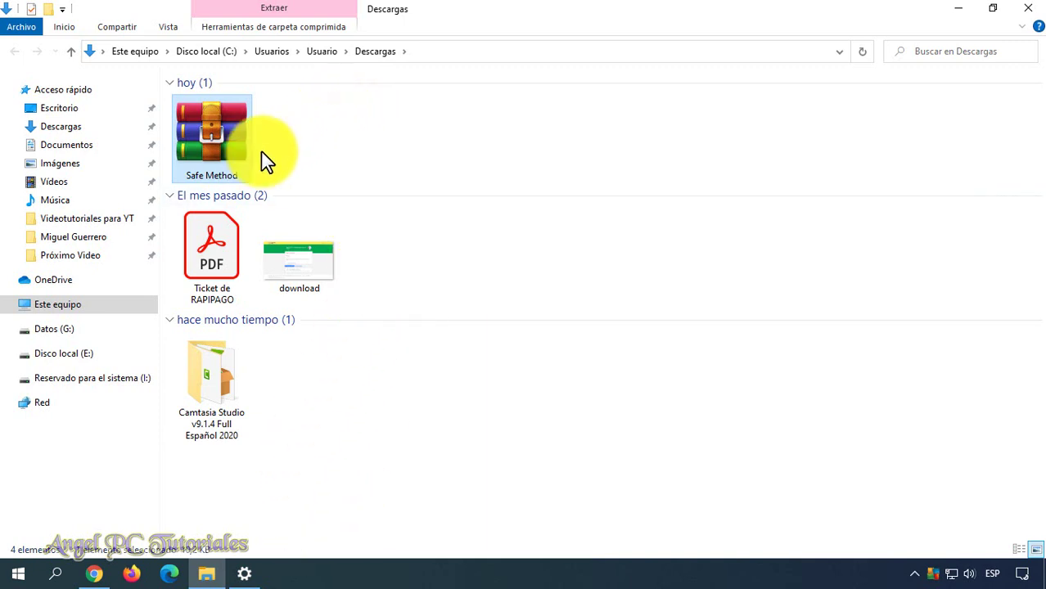
right_click(206, 147)
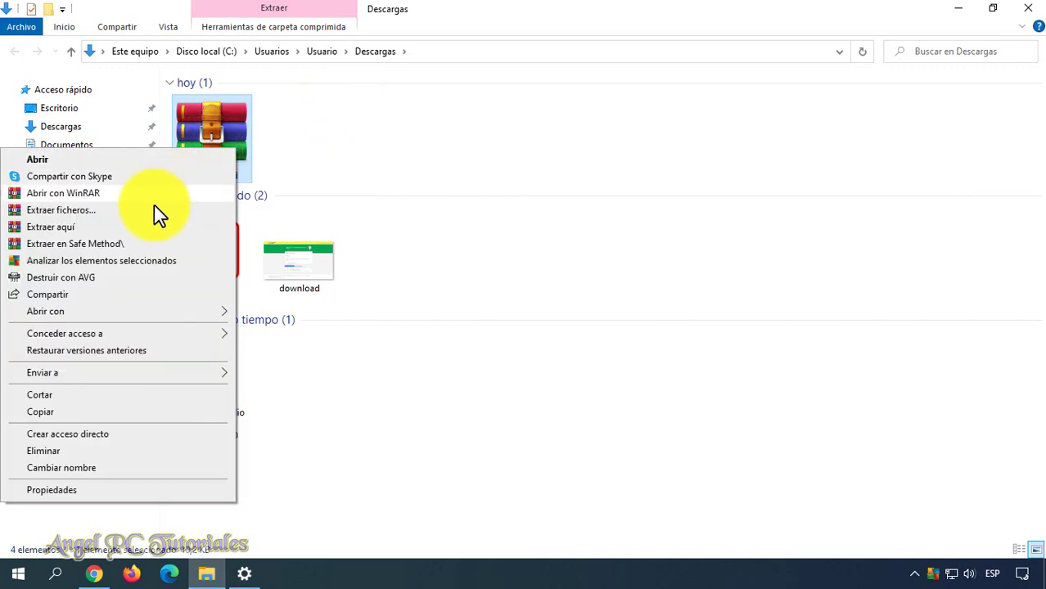
click(94, 231)
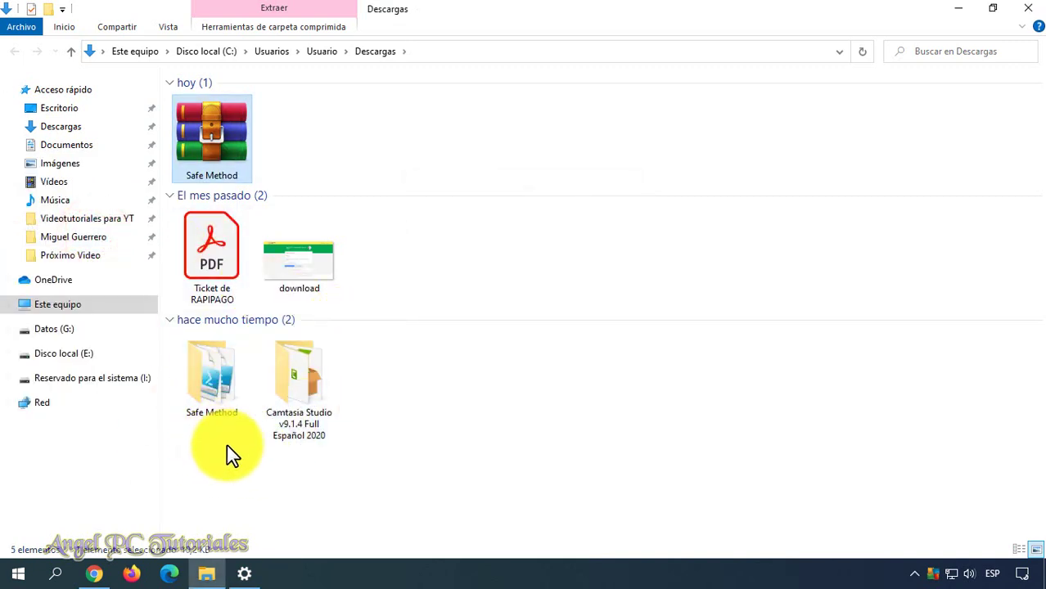
double_click(216, 404)
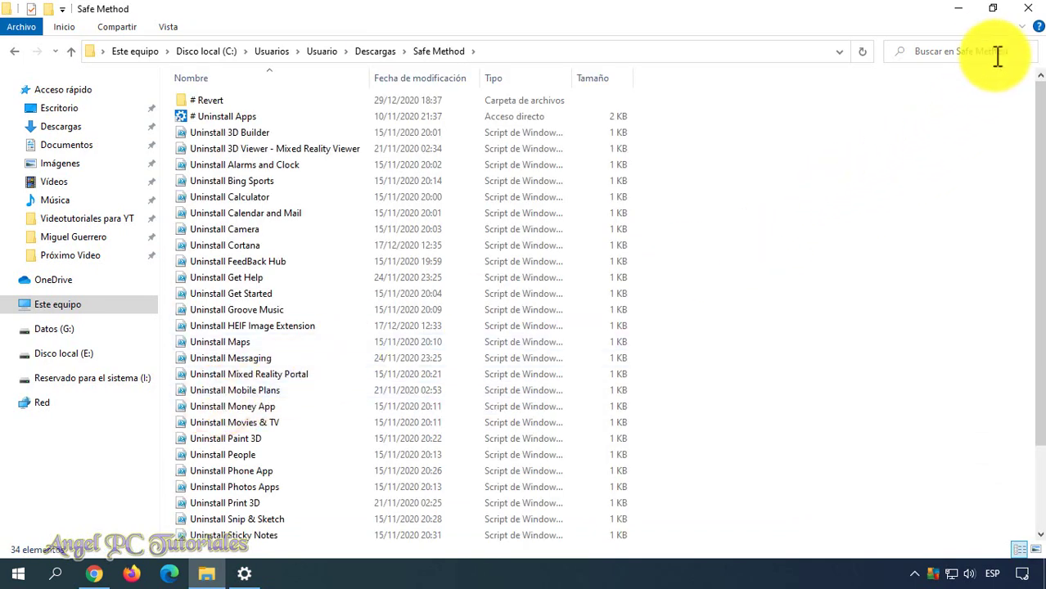
Restore the Safe Method folder window from full screen and resize it to occupy the right-hand part of the desktop.
click(992, 9)
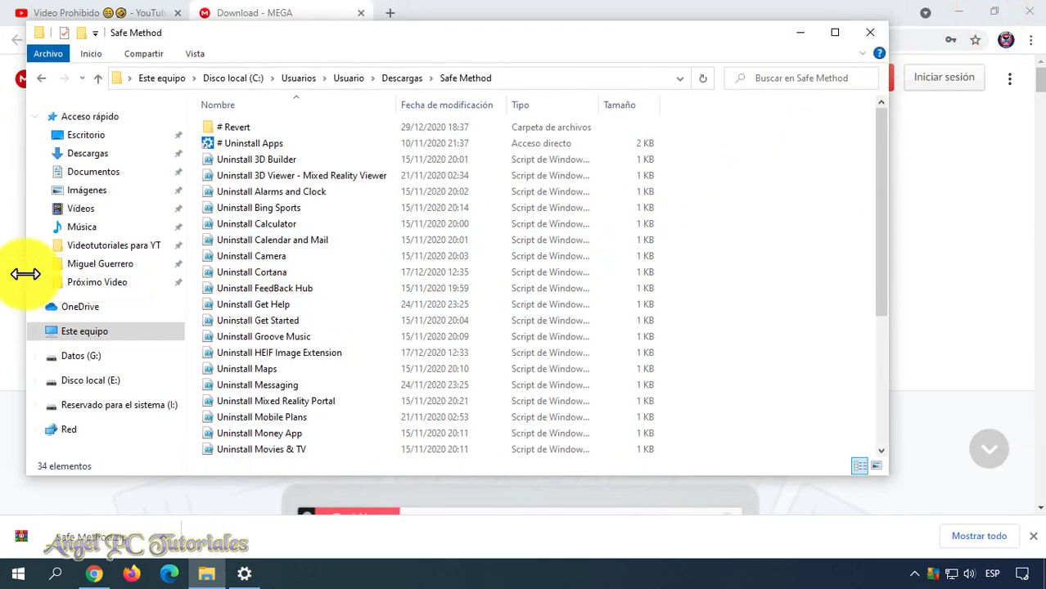
drag(27, 273, 435, 289)
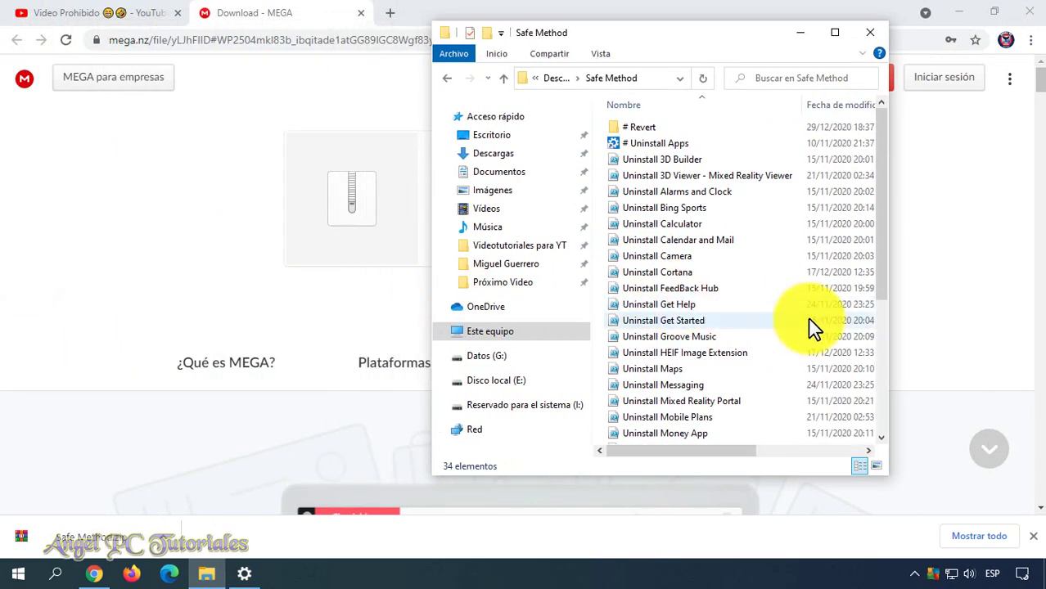
drag(887, 335, 1044, 355)
drag(972, 475, 979, 555)
Minimize the Chrome window to bring the Settings applications list into view.
click(297, 13)
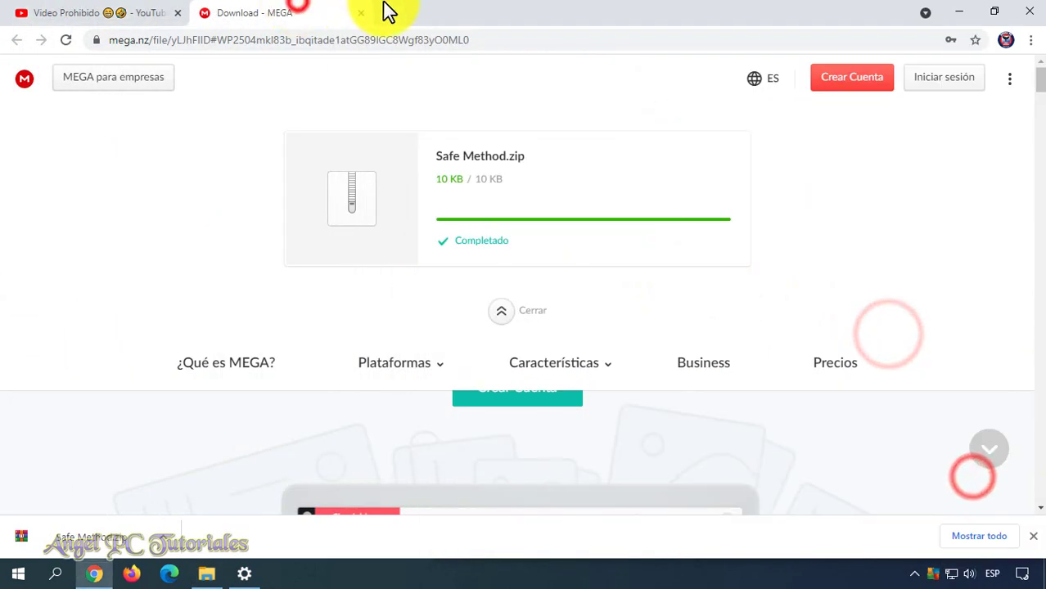
click(959, 11)
click(297, 531)
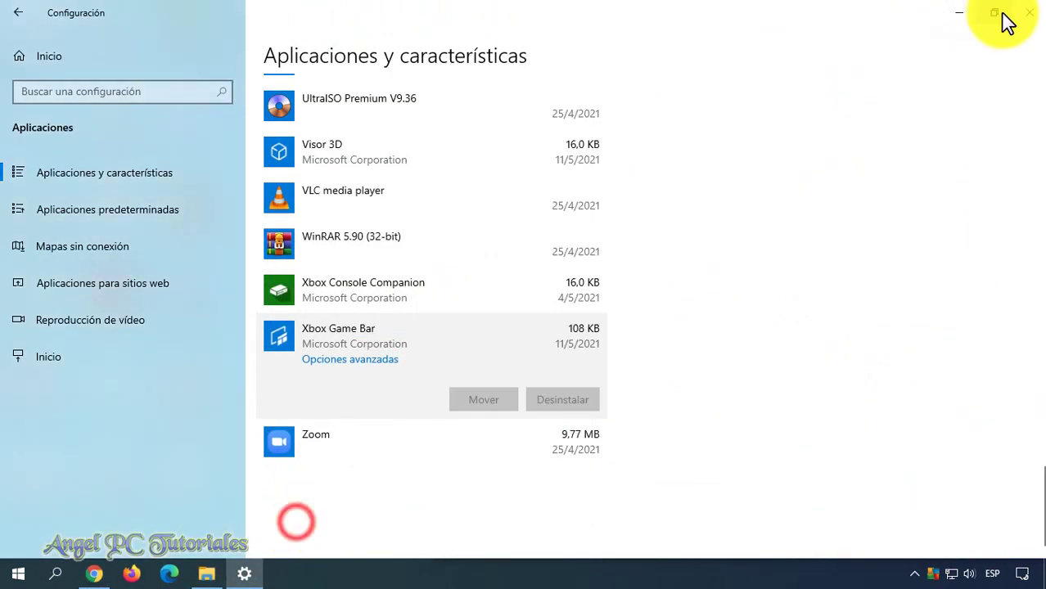
Restore the Settings window from full screen and narrow it to fit beside the Safe Method folder window.
click(996, 13)
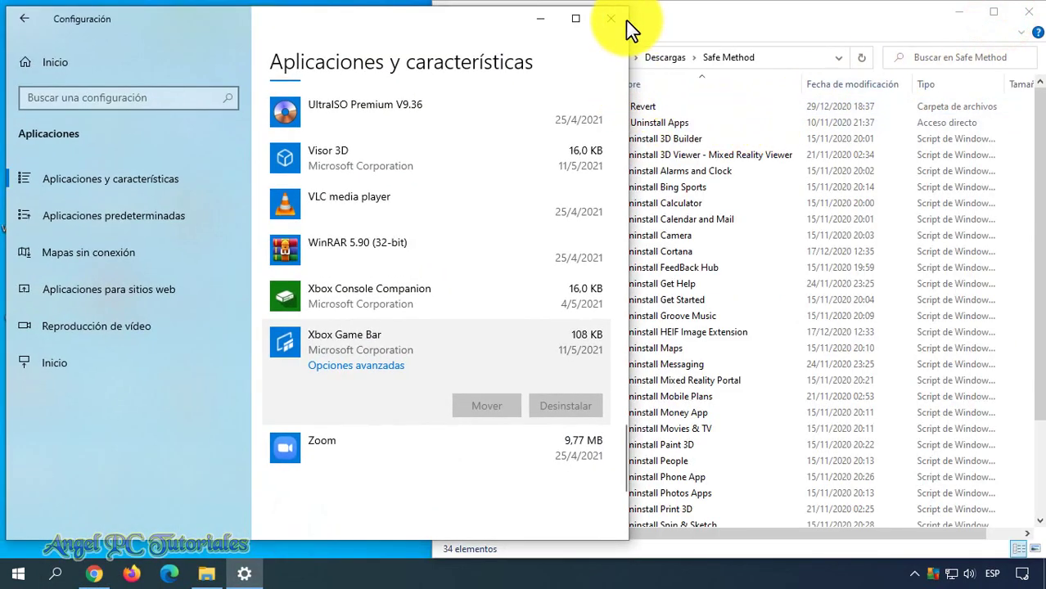
drag(629, 112, 431, 186)
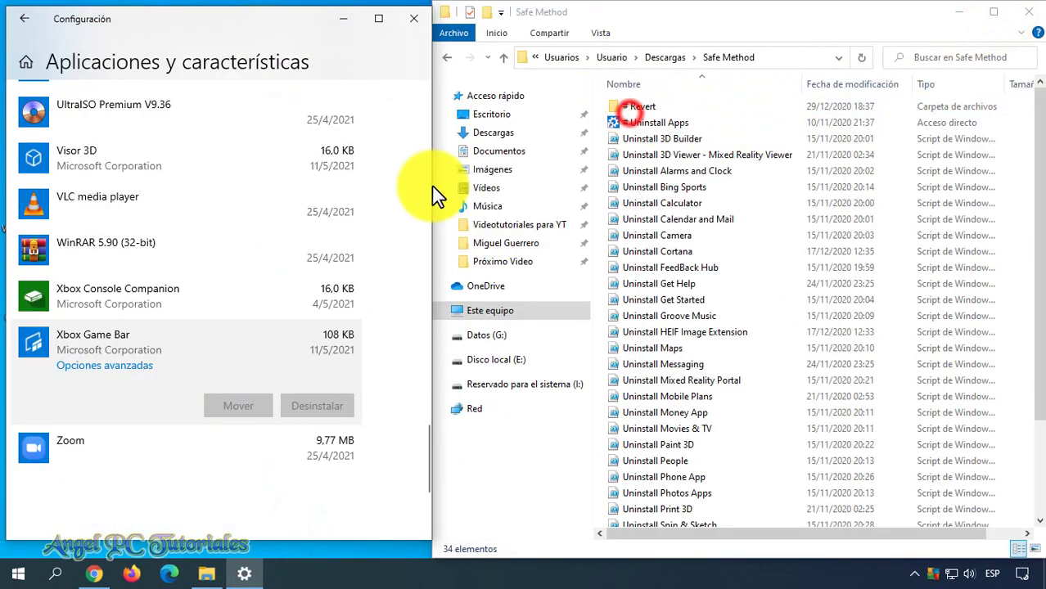
click(460, 102)
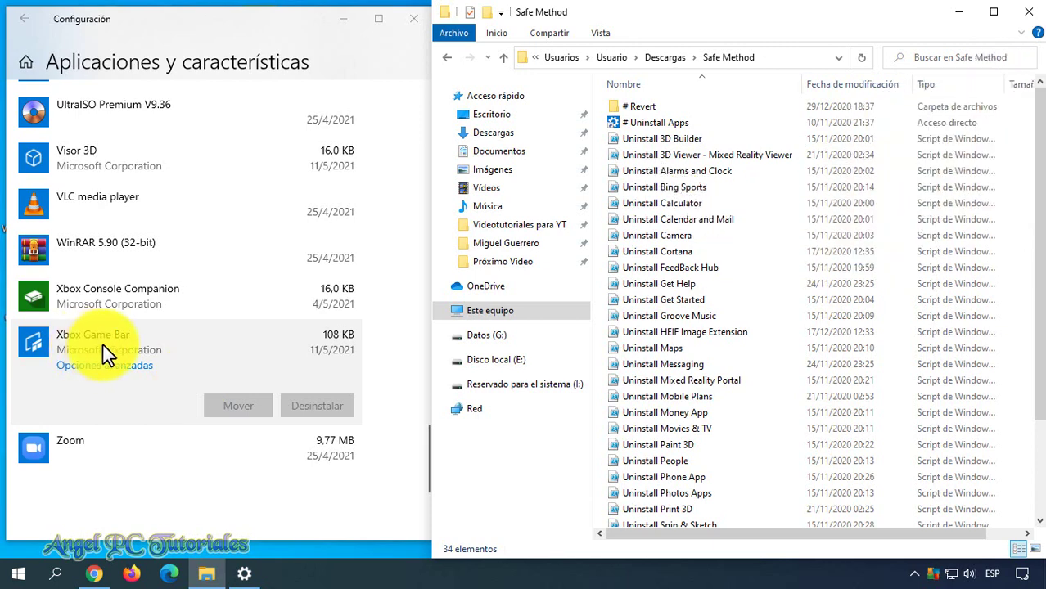
Uninstall Xbox Game Bar by running the Uninstall Xbox Bar script from the Safe Method folder with PowerShell.
scroll(237, 385, up, 10)
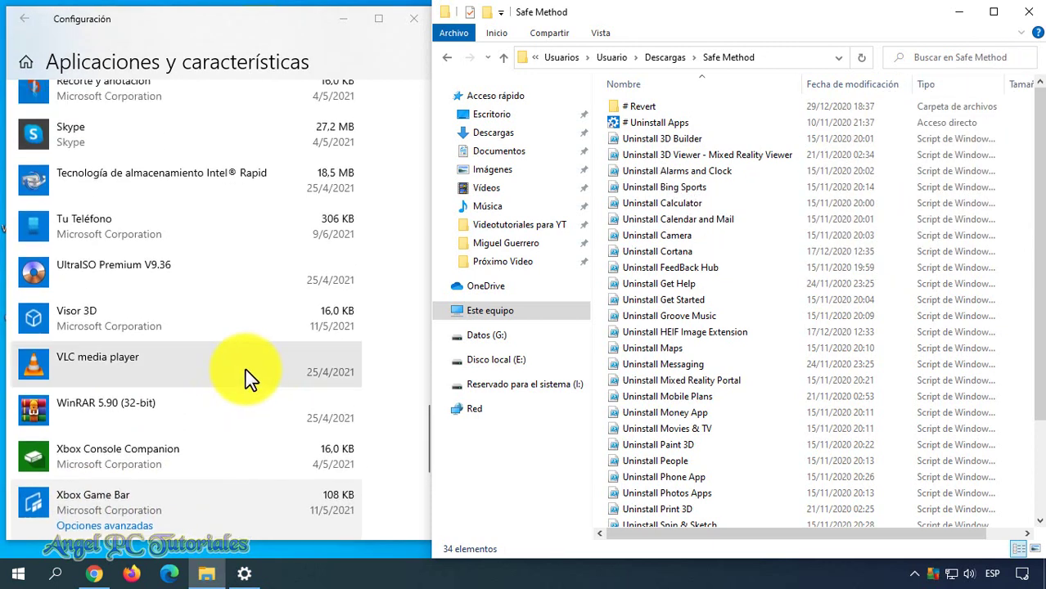
scroll(273, 370, down, 10)
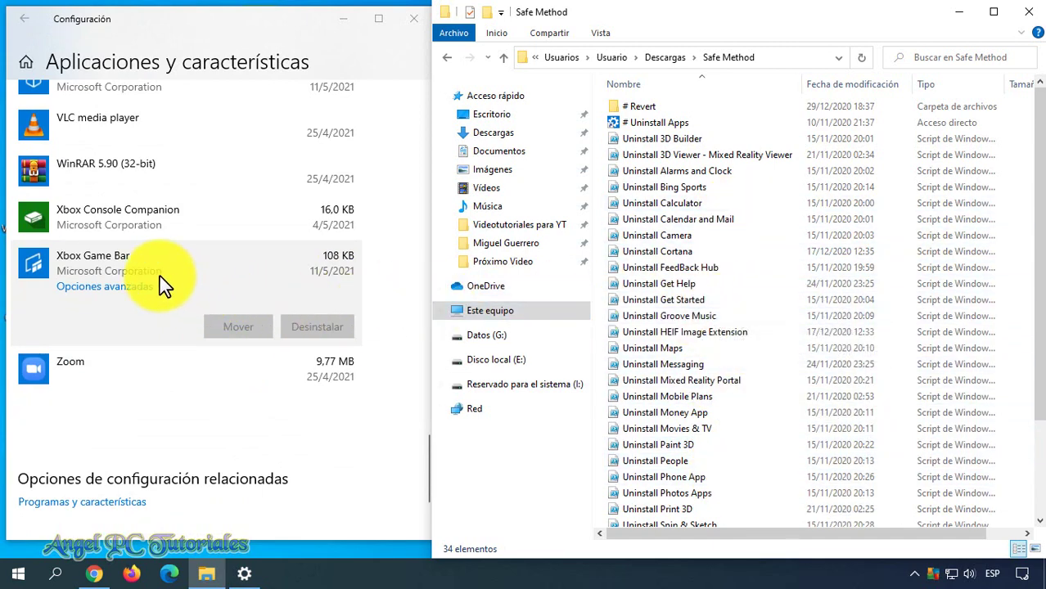
scroll(731, 315, down, 3)
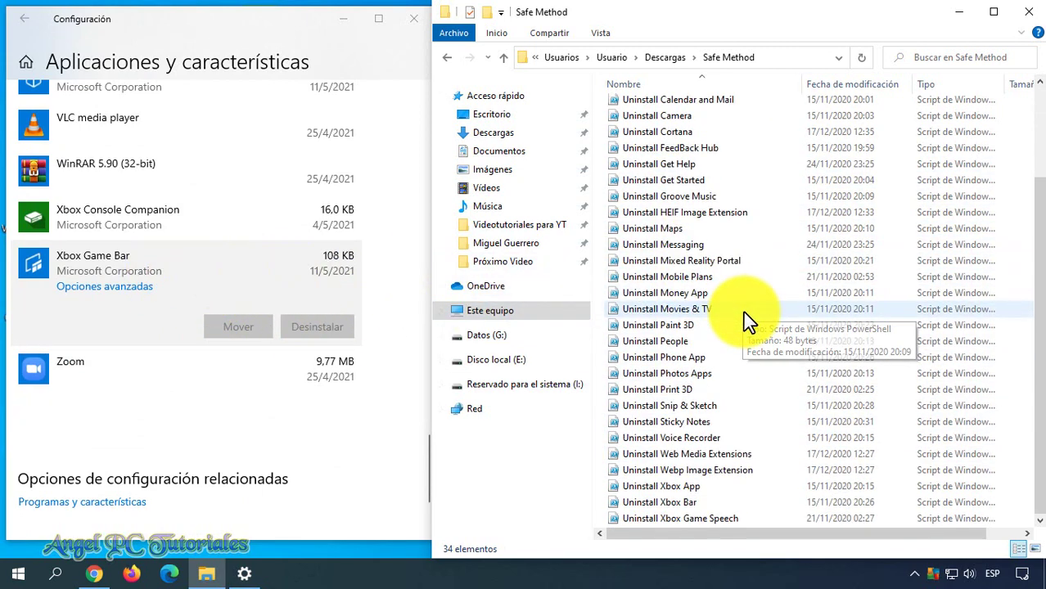
right_click(686, 504)
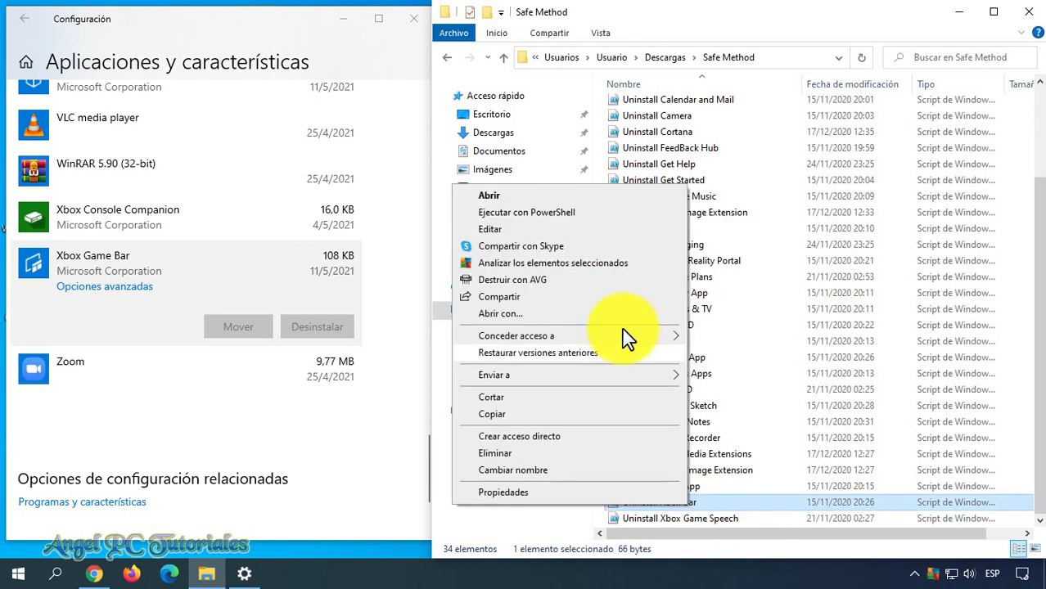
click(561, 215)
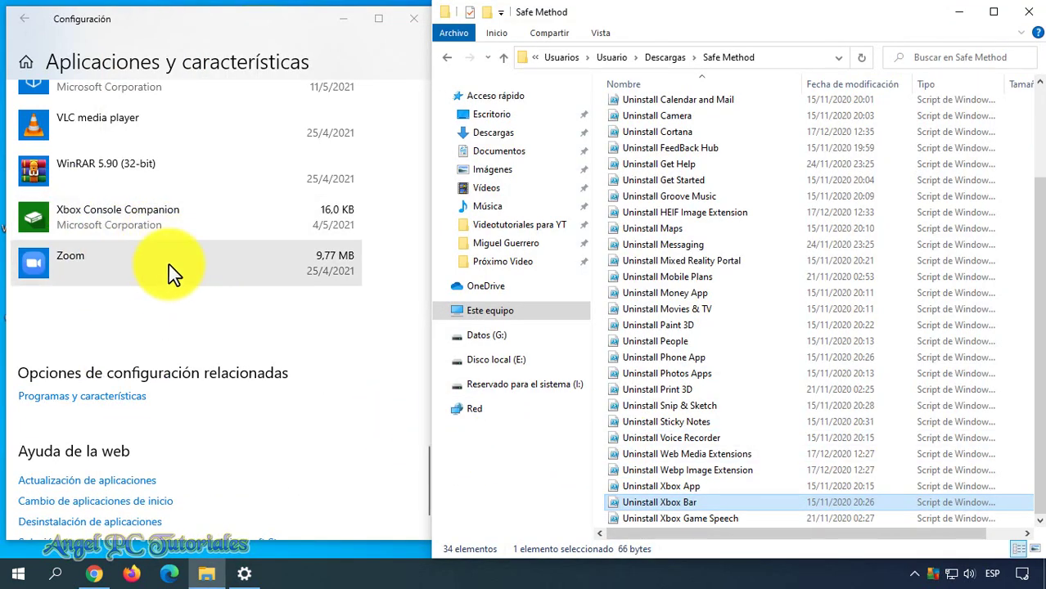
Find Skype in the Settings applications list and uninstall it along with its related information.
click(267, 324)
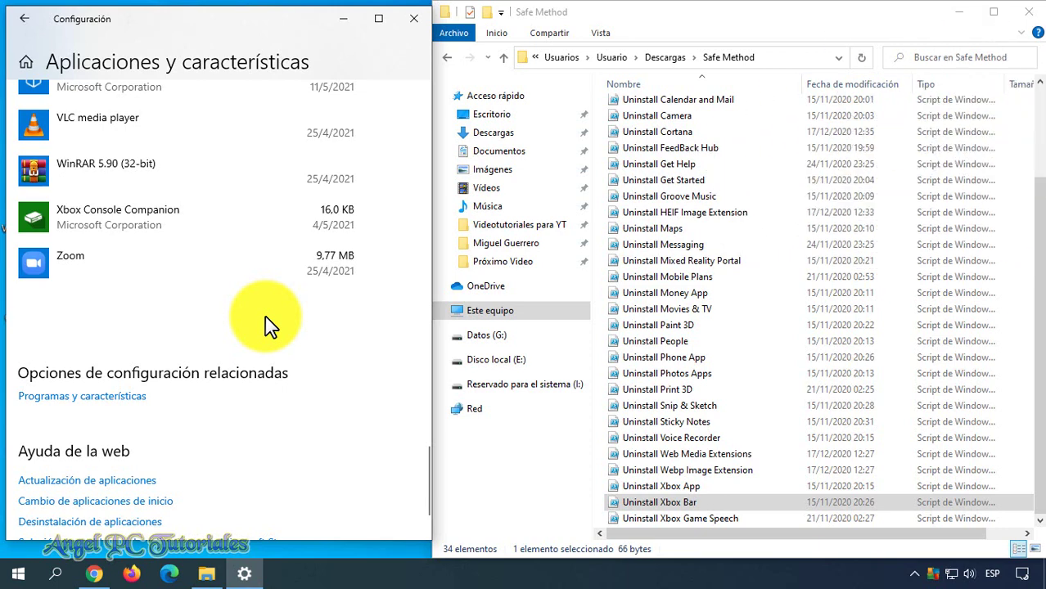
scroll(264, 316, up, 5)
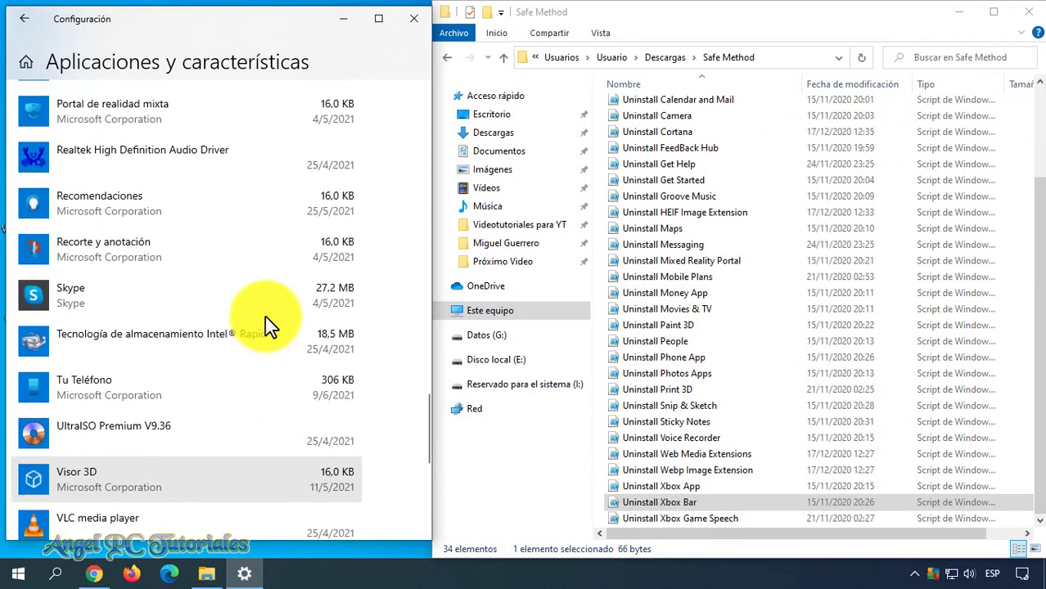
scroll(263, 313, up, 1)
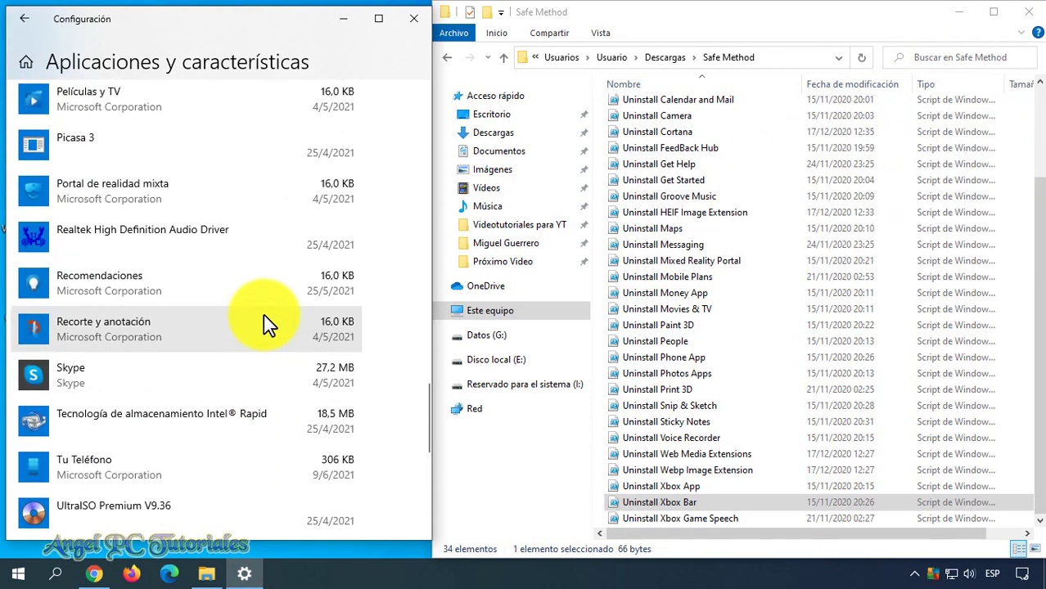
click(269, 382)
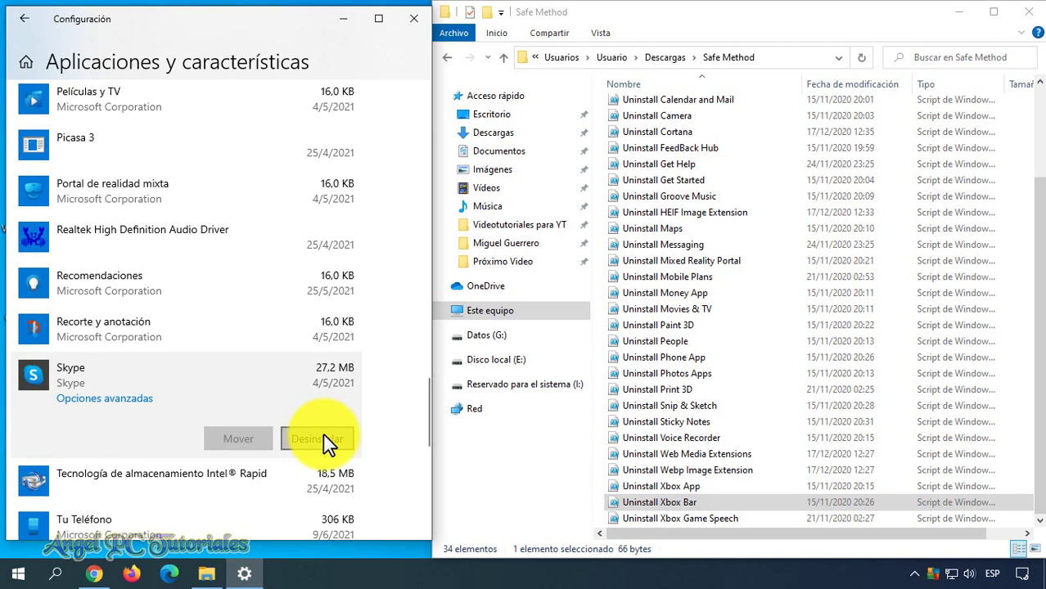
click(325, 442)
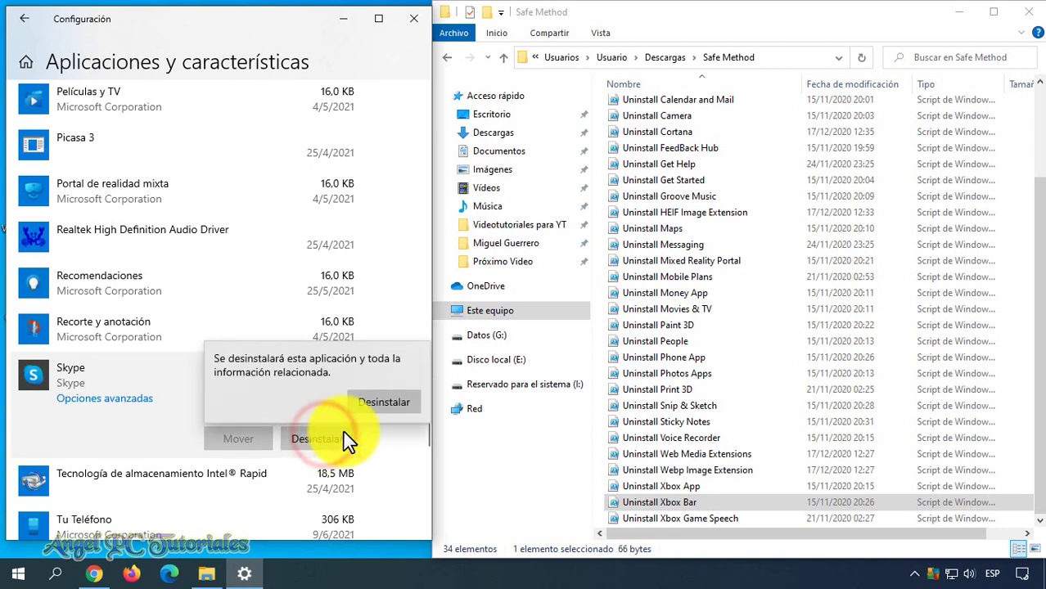
click(383, 404)
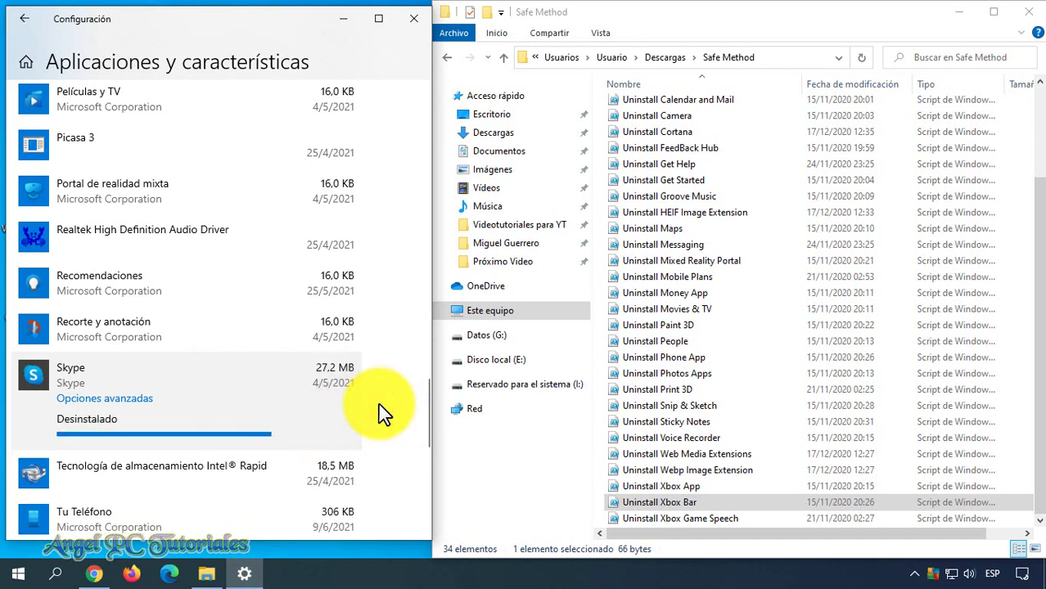
Select Cortana in the Settings applications list and run the Uninstall Cortana script from the Safe Method folder with PowerShell.
scroll(383, 409, up, 8)
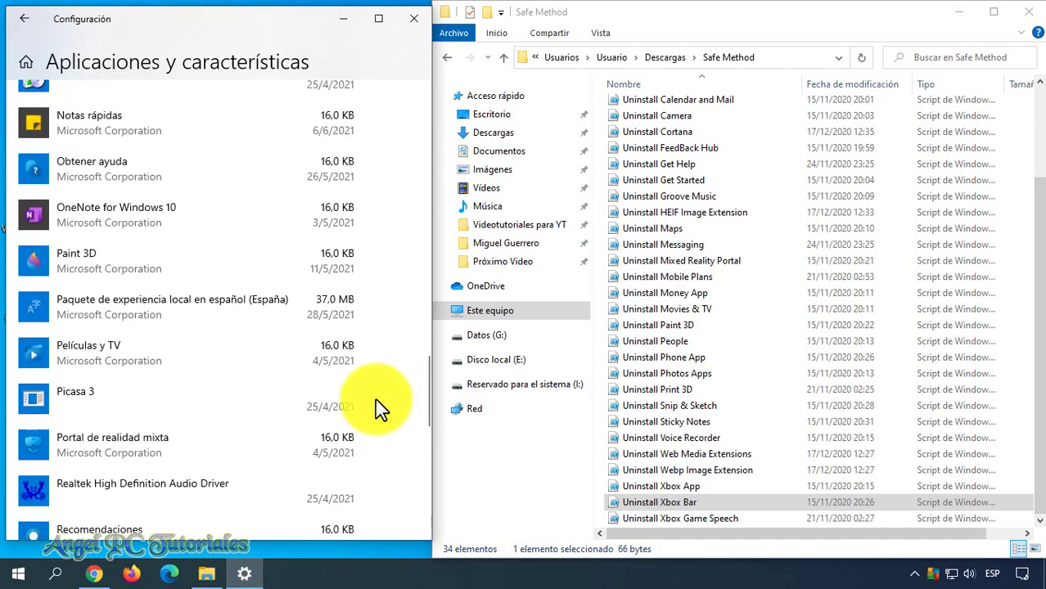
scroll(380, 401, up, 10)
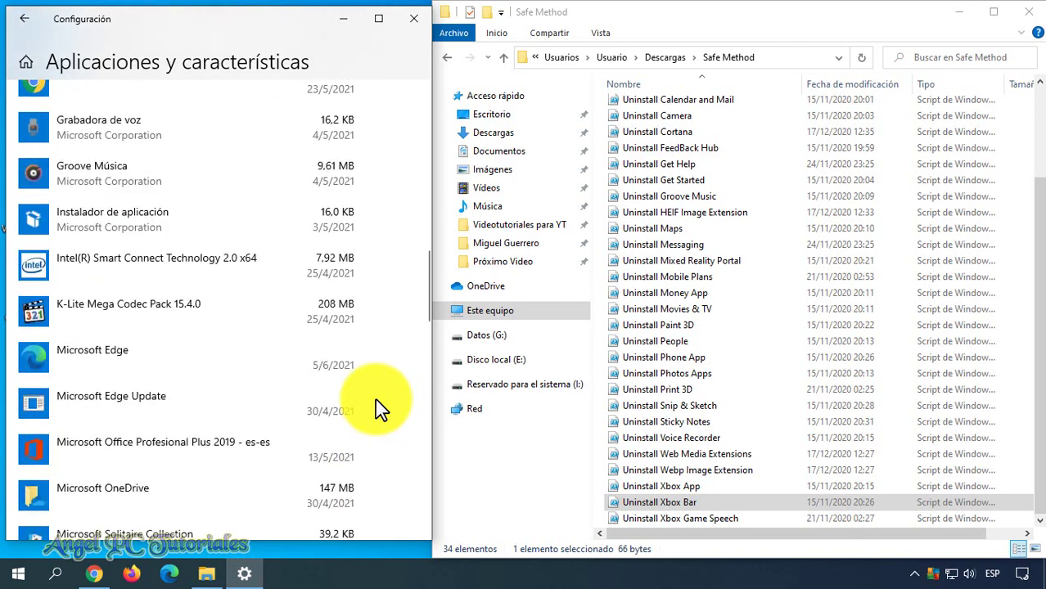
click(212, 413)
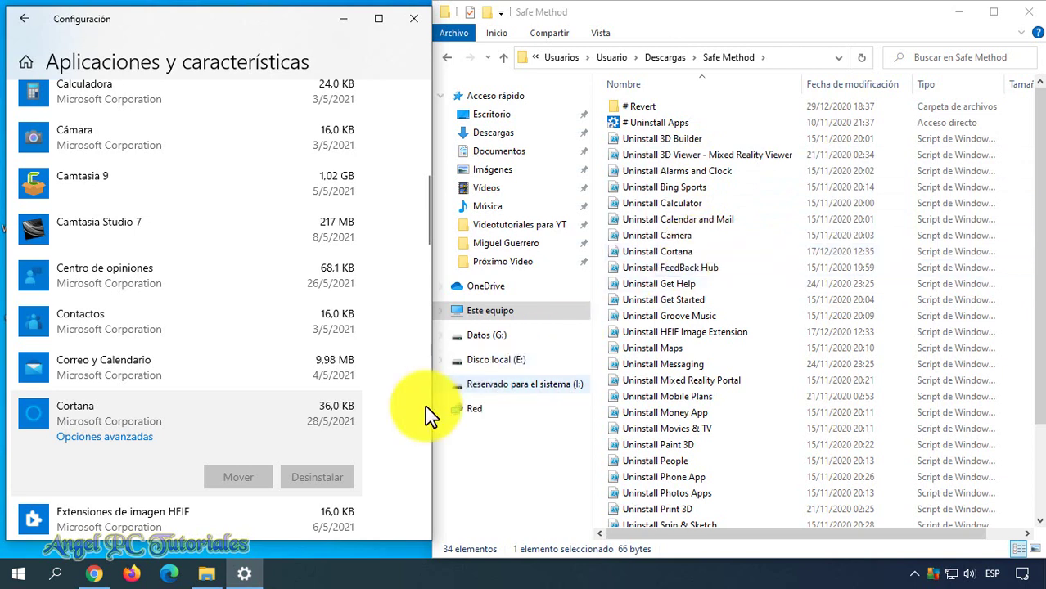
right_click(674, 252)
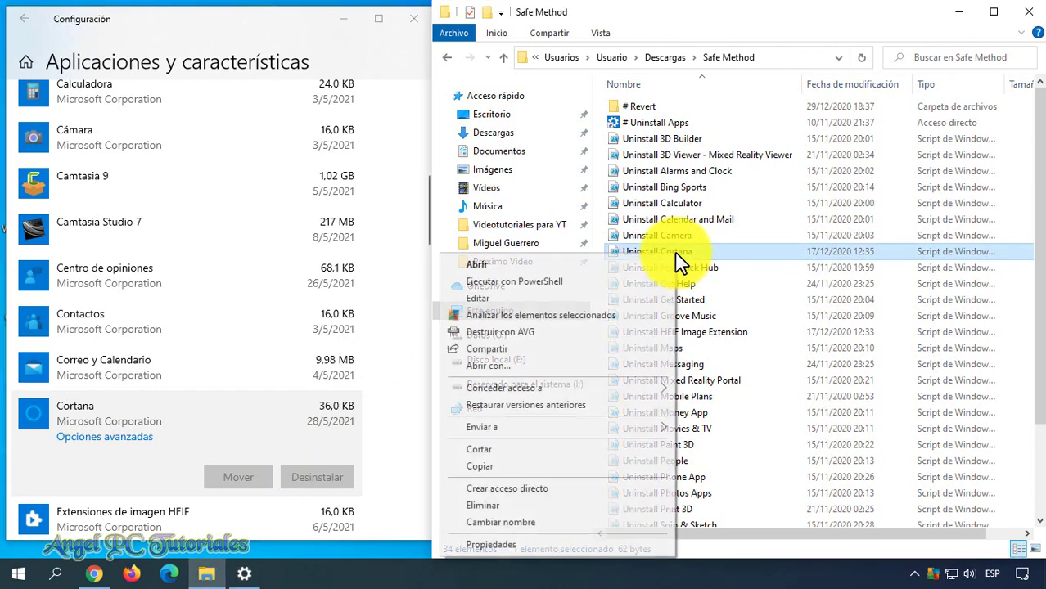
click(611, 282)
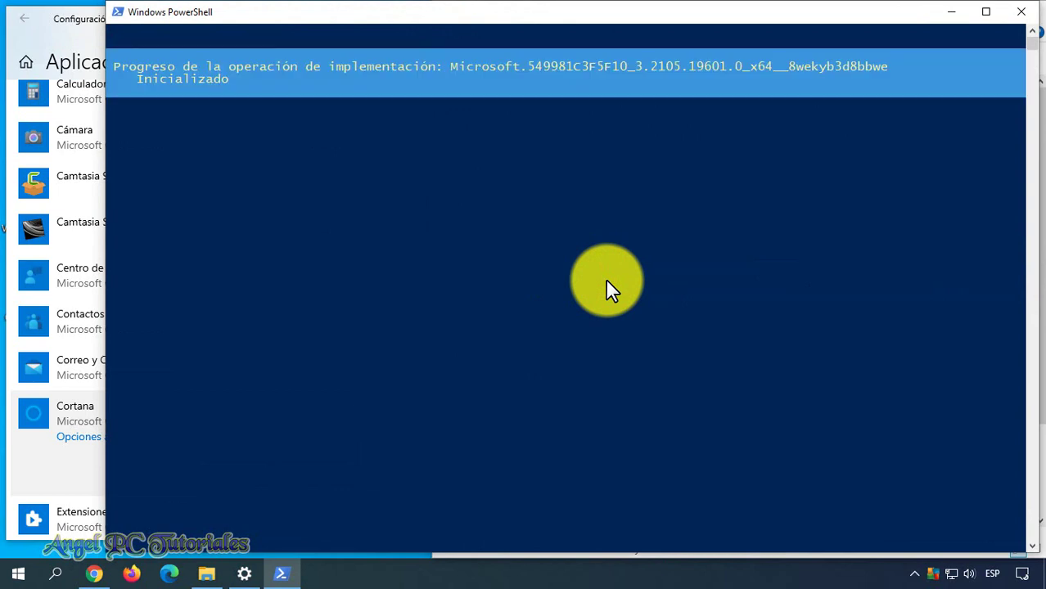